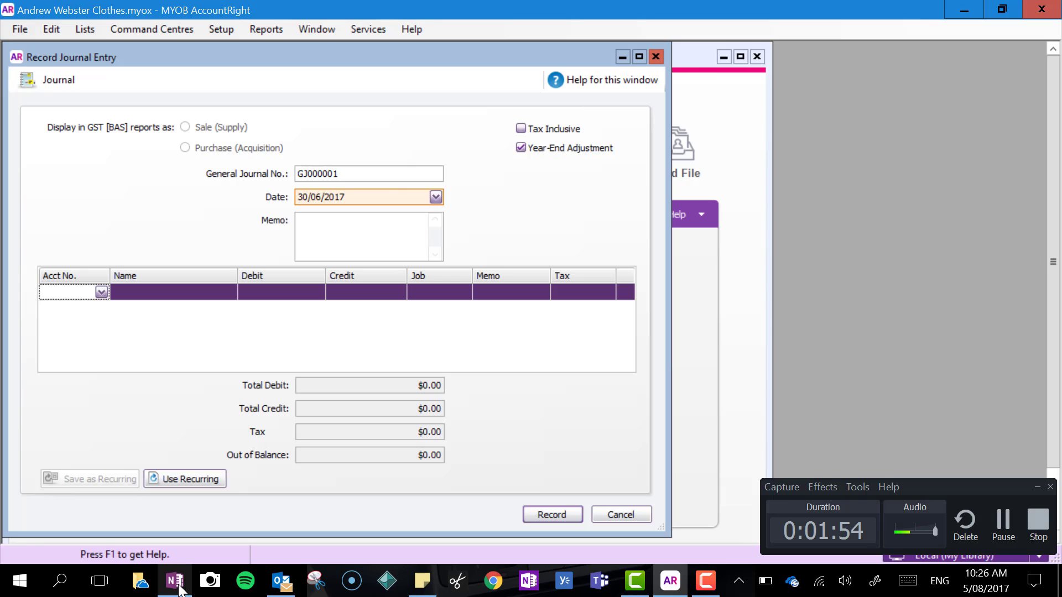
- Choose account 6-4100 Wages & Salaries Expenses for the first line of the journal entry
click(102, 293)
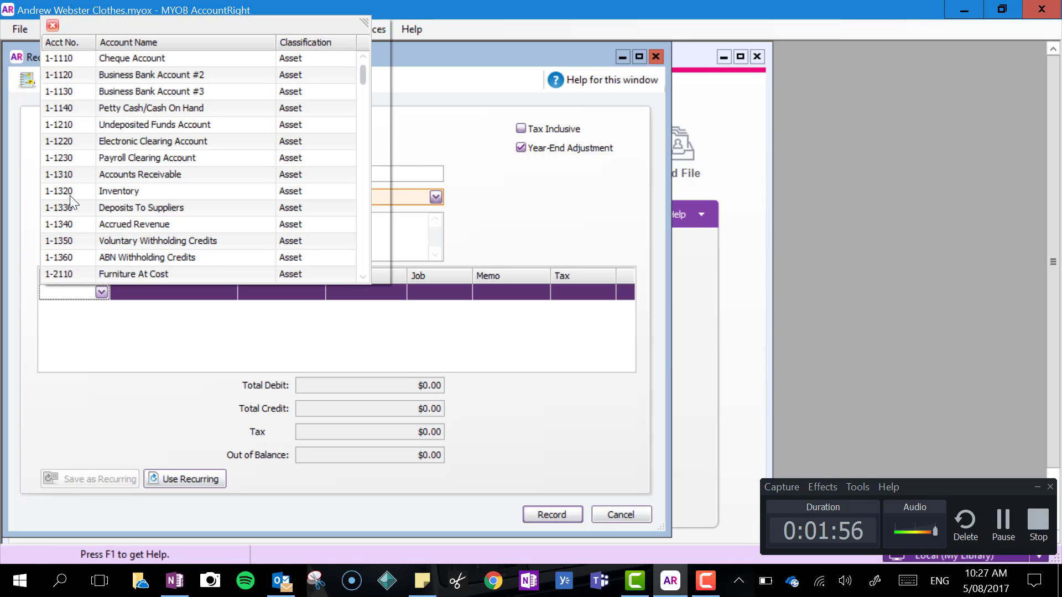
scroll(256, 161, down, 15)
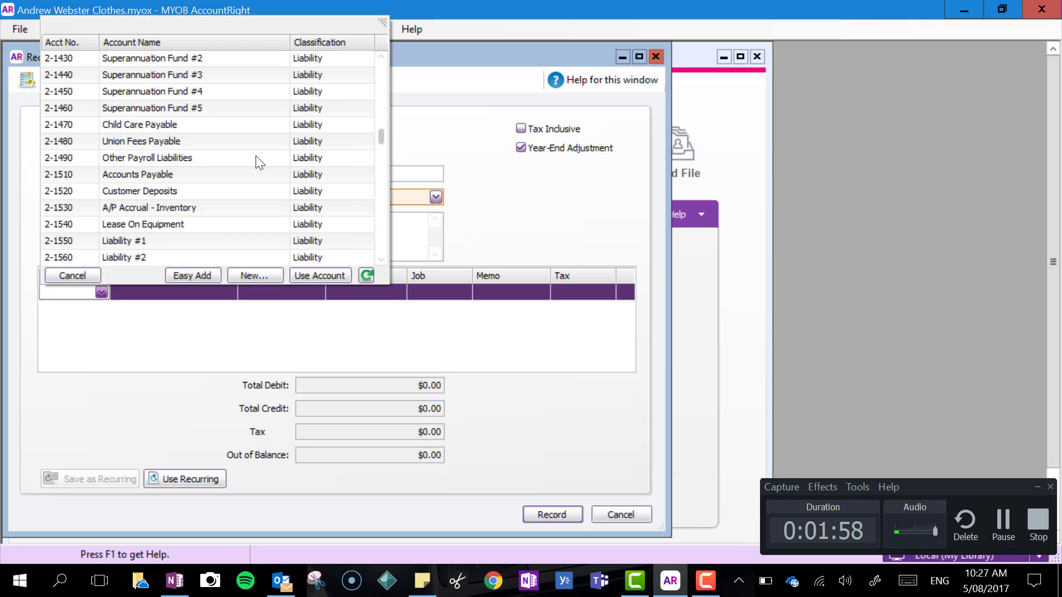
scroll(256, 161, down, 4)
scroll(256, 161, down, 4)
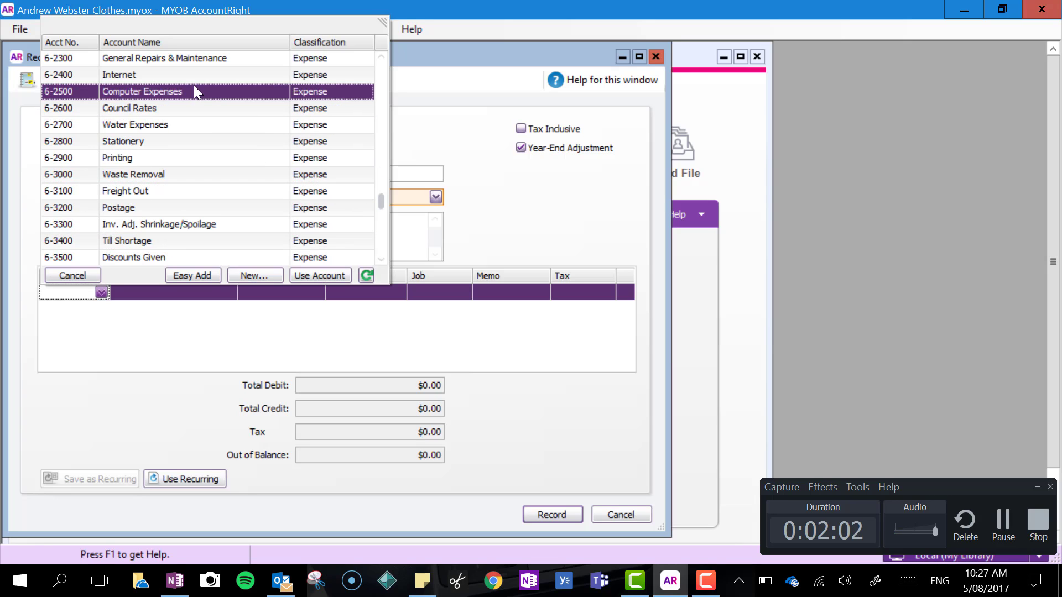
scroll(256, 158, down, 4)
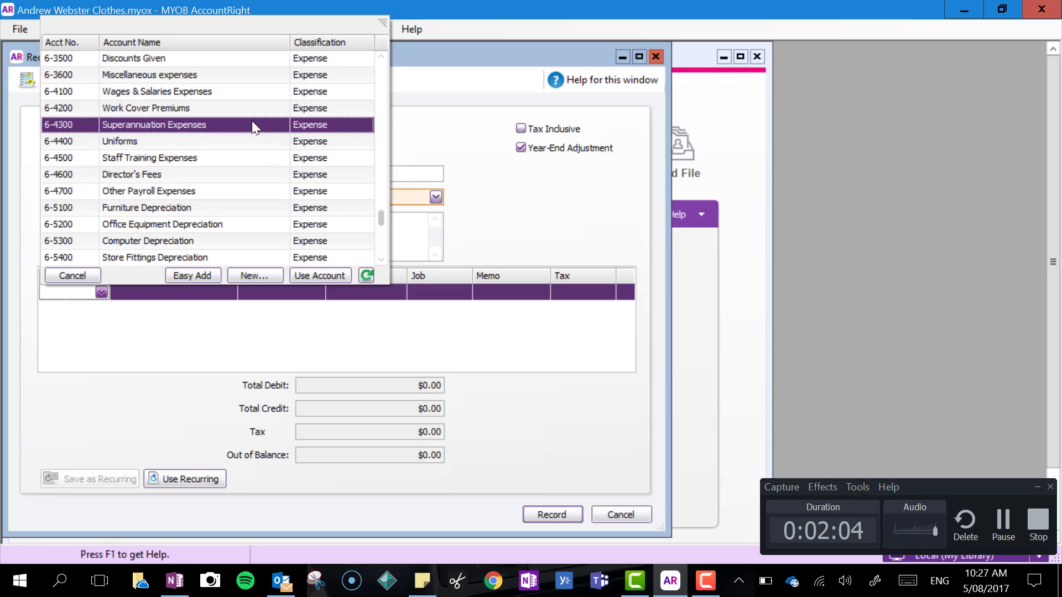
click(215, 92)
- Enter a $250 debit for Wages & Salaries Expenses and complete the line, opening account selection for the second line
click(255, 287)
text(250)
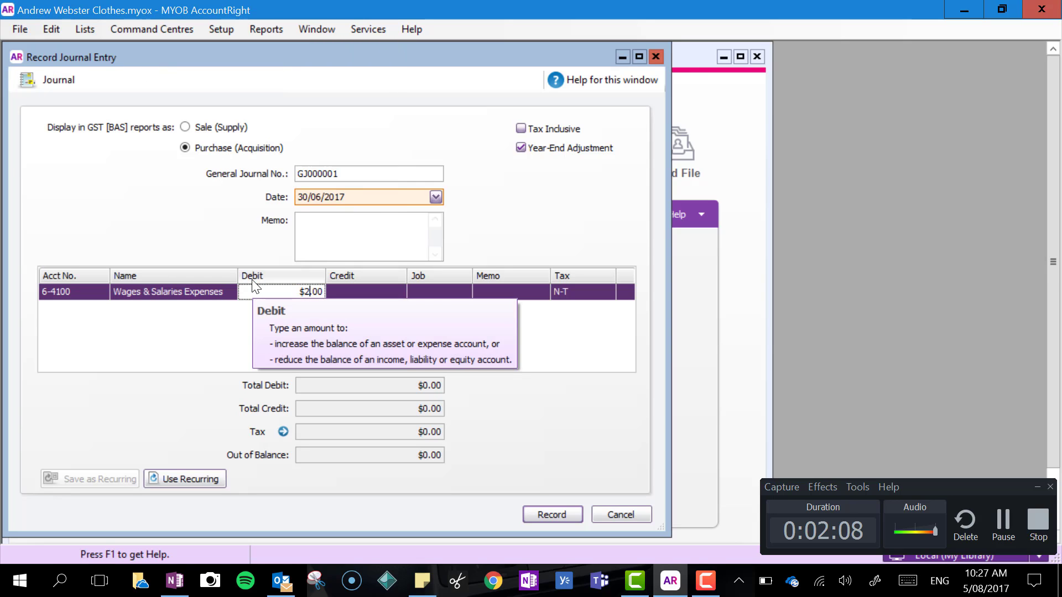
key(Tab)
key(Tab)
key(Tab)
key(Tab)
key(Tab)
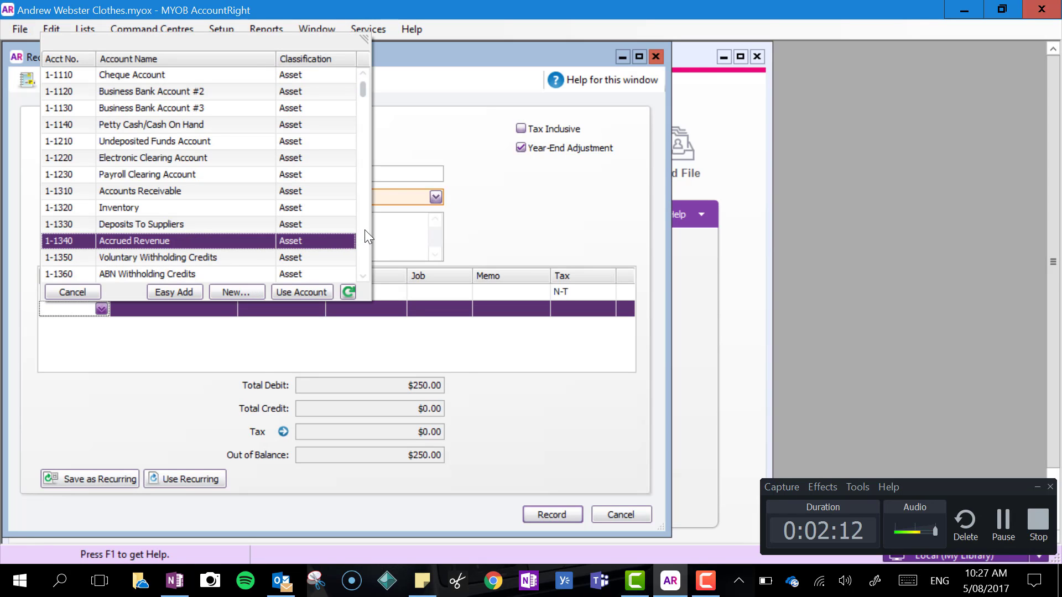
- Look through the account list and check the balance day adjustment notes in OneNote for the account to credit against wages
scroll(243, 158, down, 8)
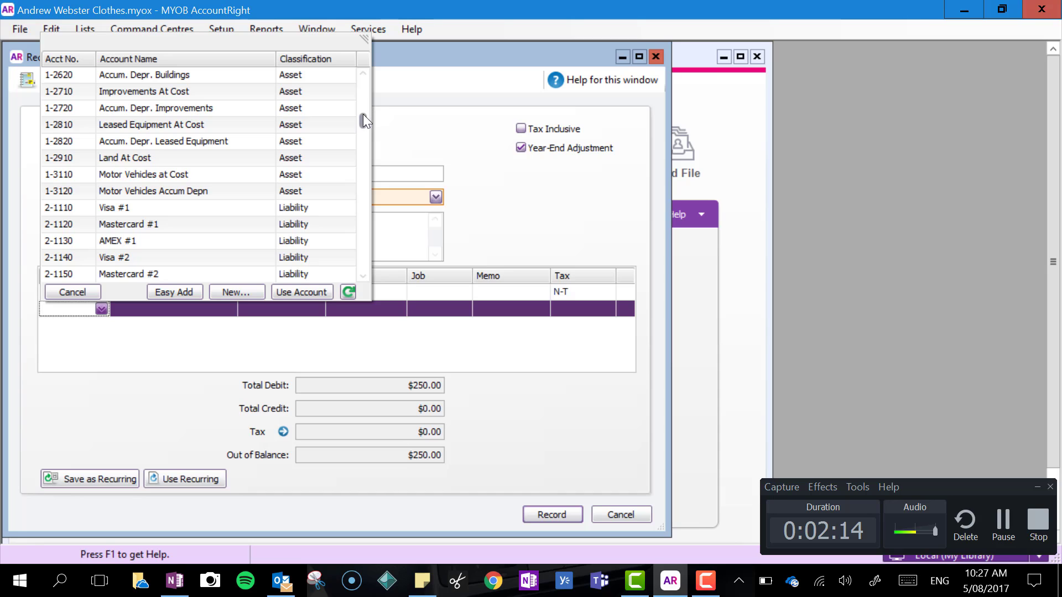
drag(363, 122, 363, 128)
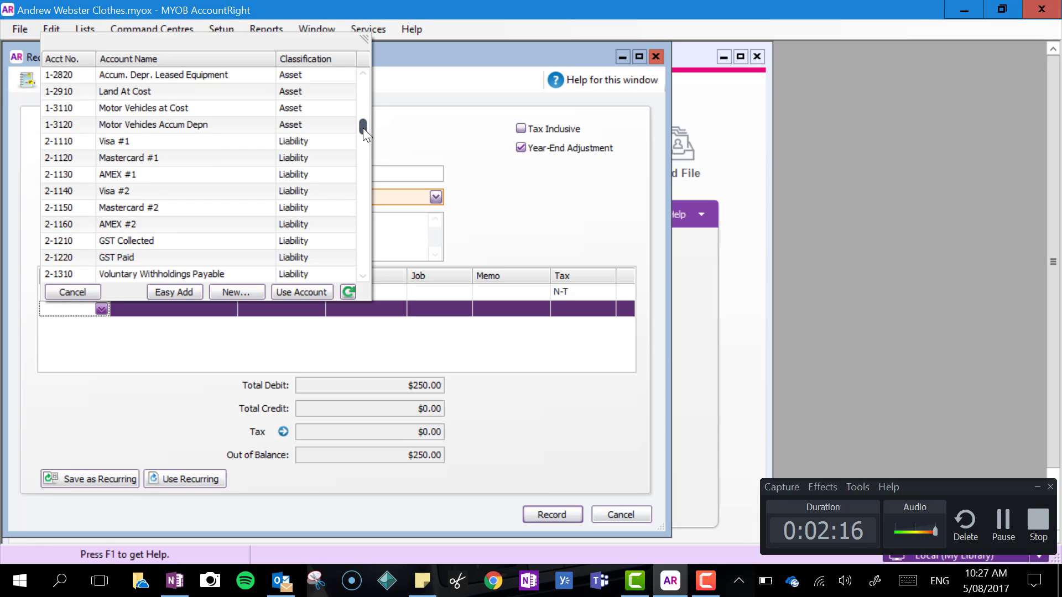
click(182, 584)
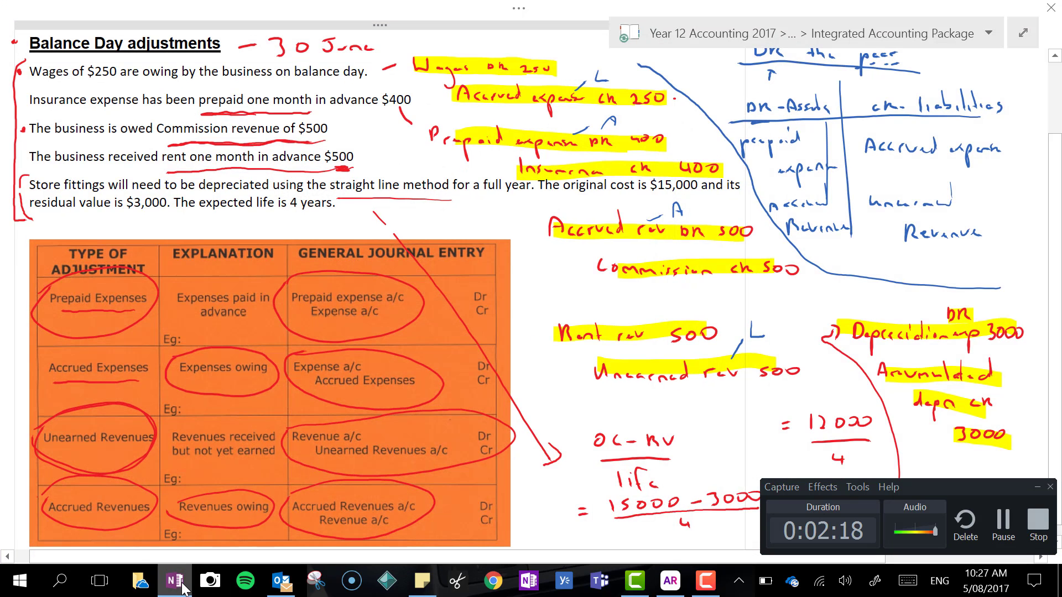
click(183, 584)
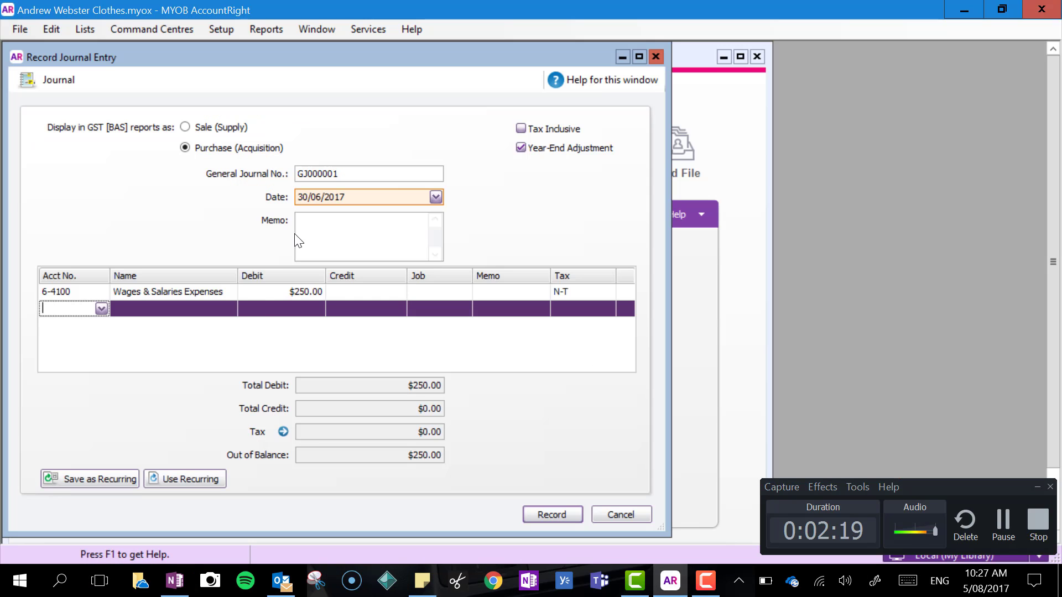
- Start creating a new account from the liability section of the second line's account list
click(101, 309)
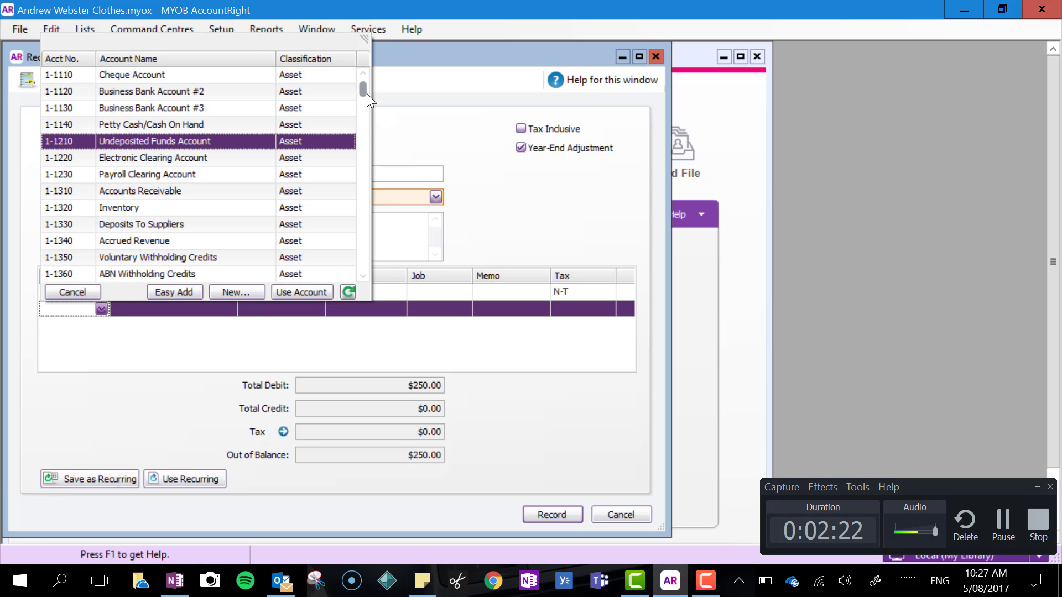
drag(367, 94, 362, 165)
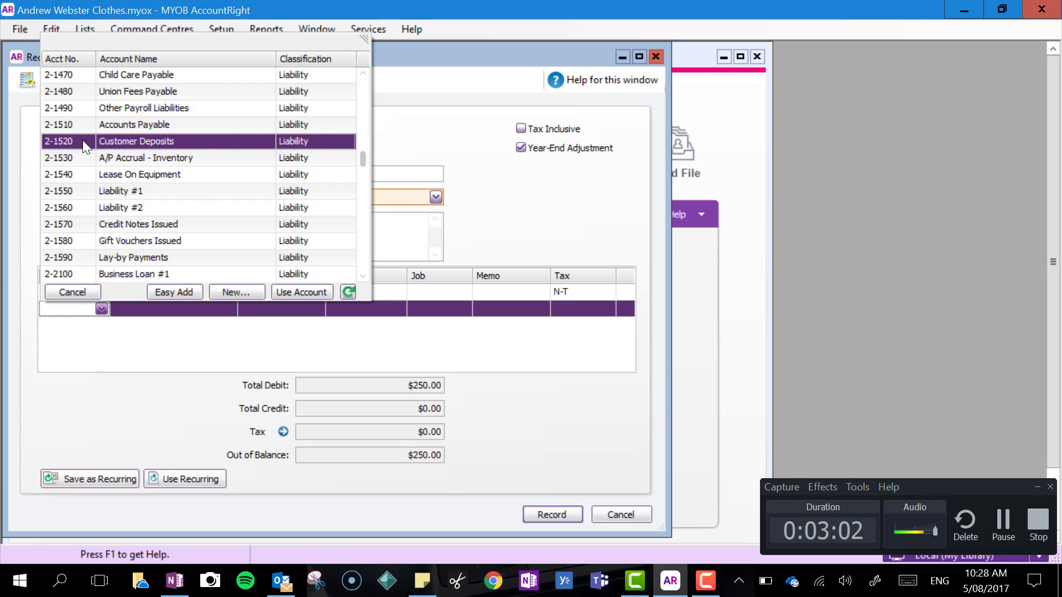
click(154, 257)
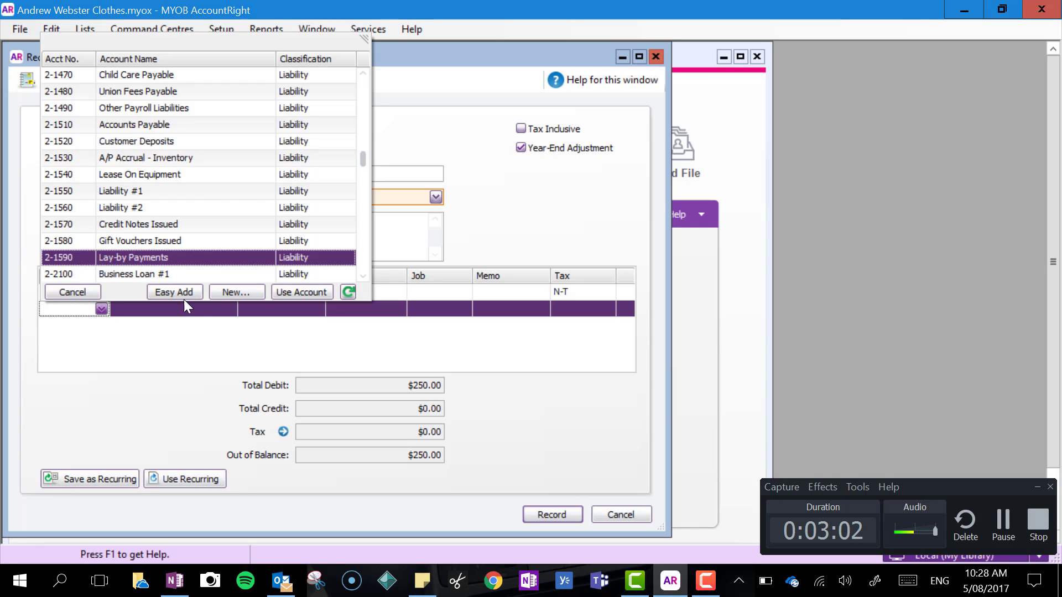
click(234, 292)
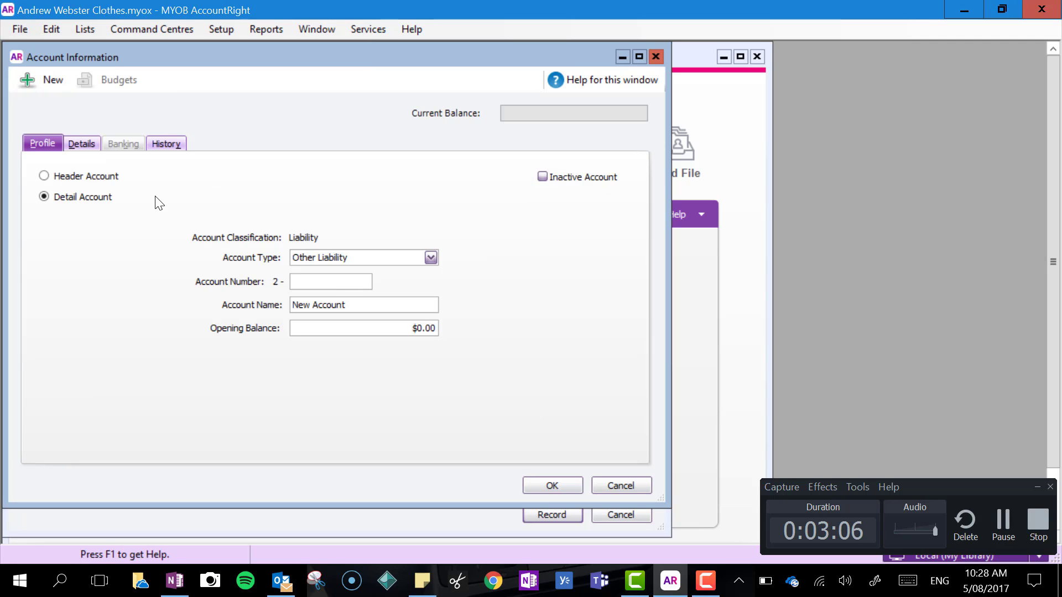
- Define the new account as number 2-1525, type Other Liability, with the name Accrued Expense
text(1525)
key(Tab)
click(420, 258)
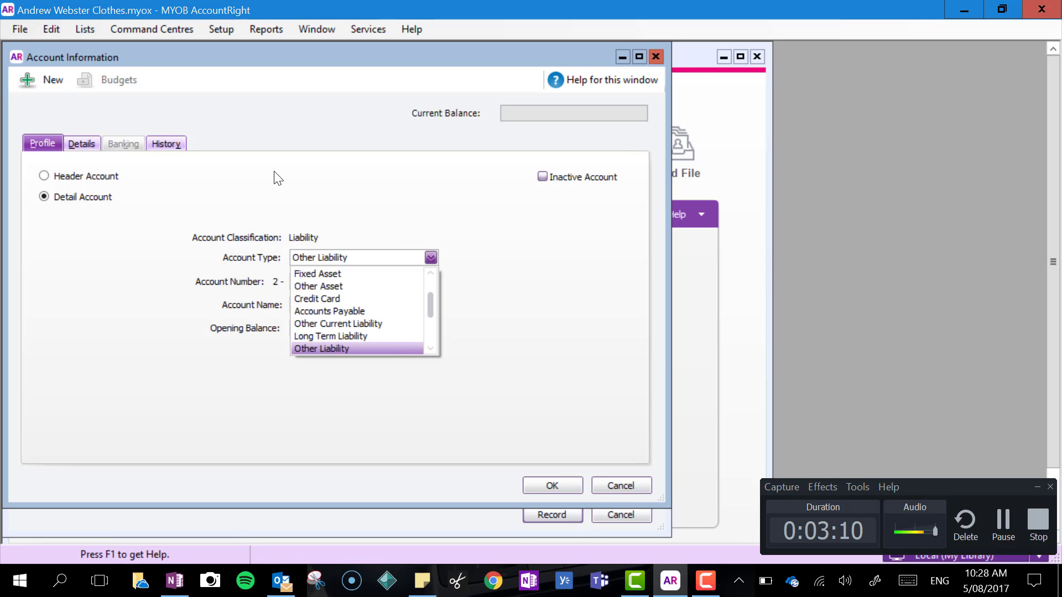
click(359, 348)
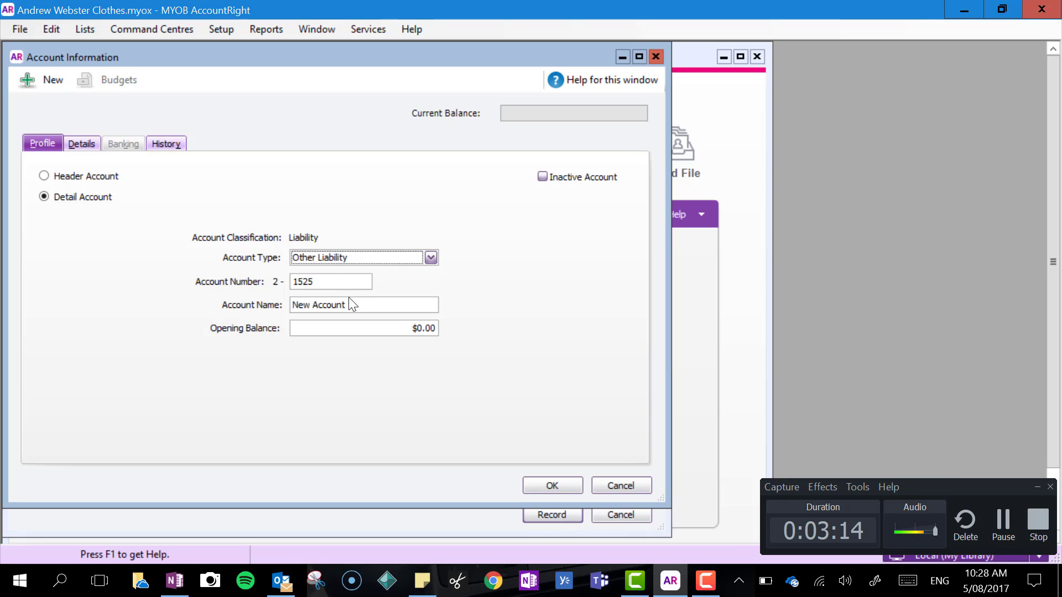
key(Tab)
text(Accrue)
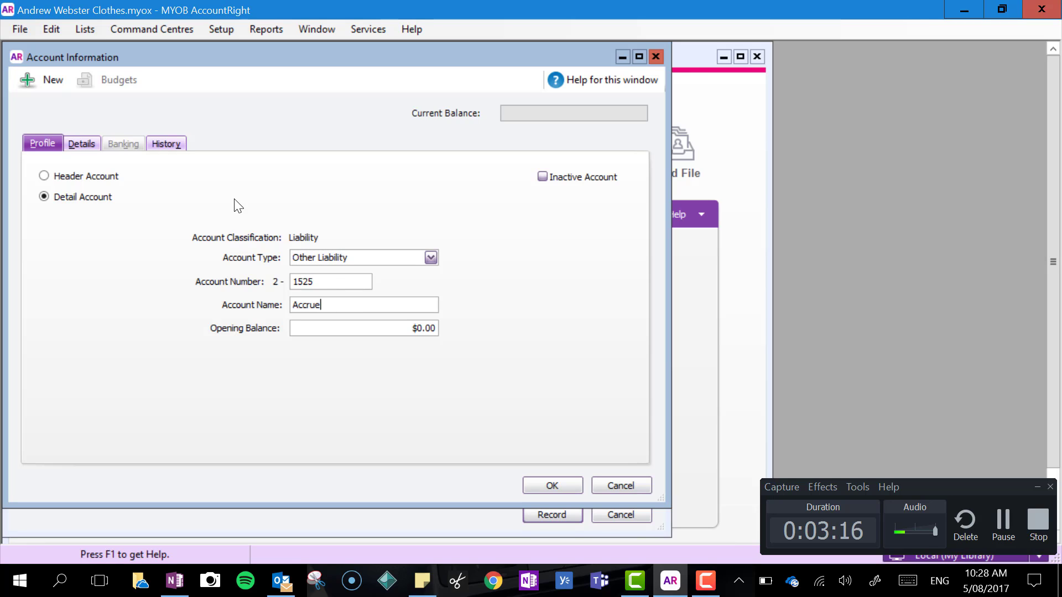
text(d Expenses)
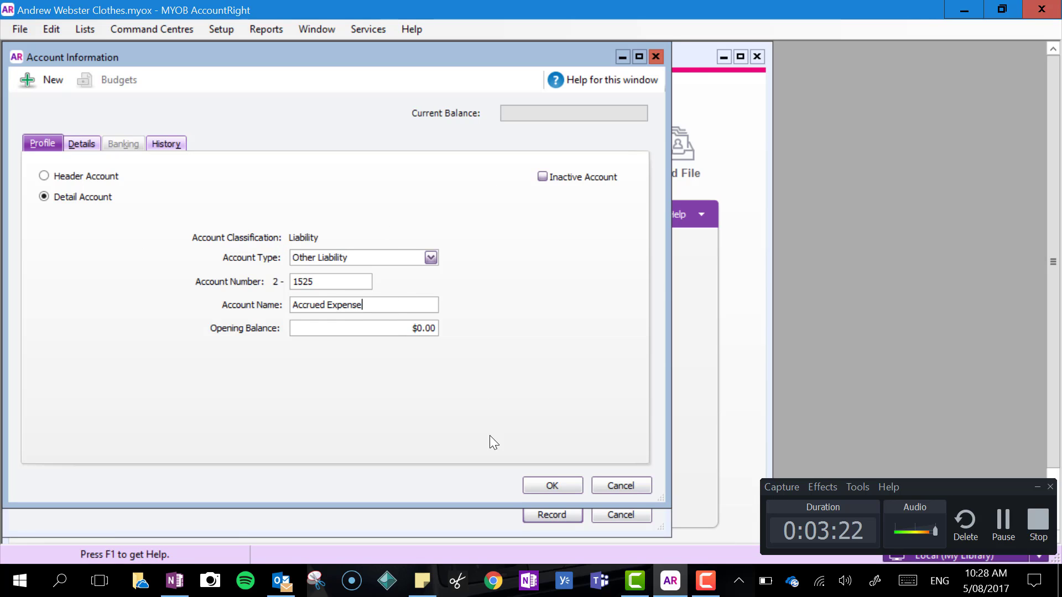
- Assign the tax code N-T (Not Reportable) to the new account and save it
click(546, 489)
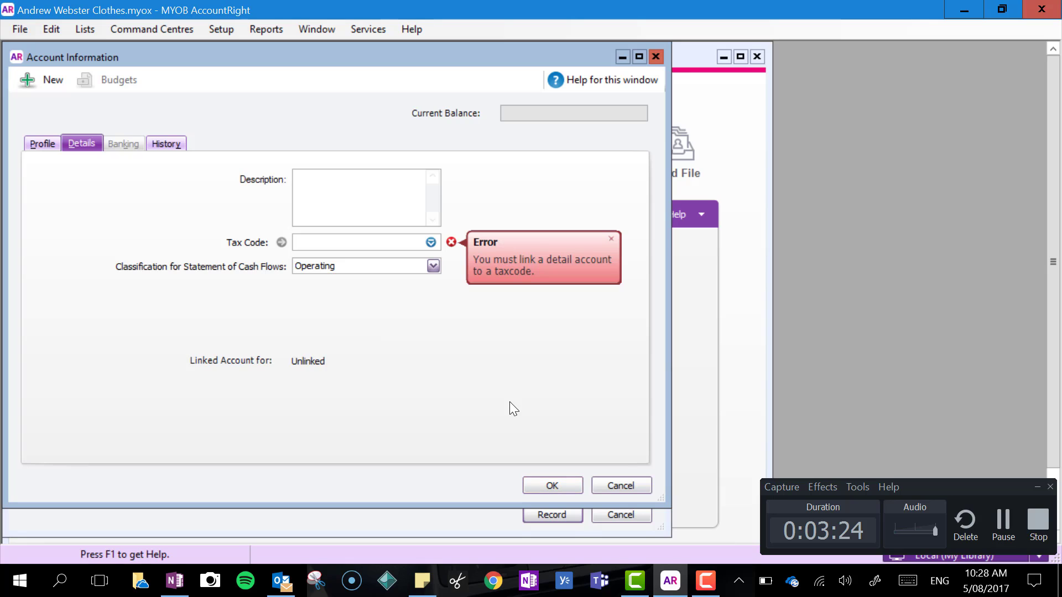
click(430, 243)
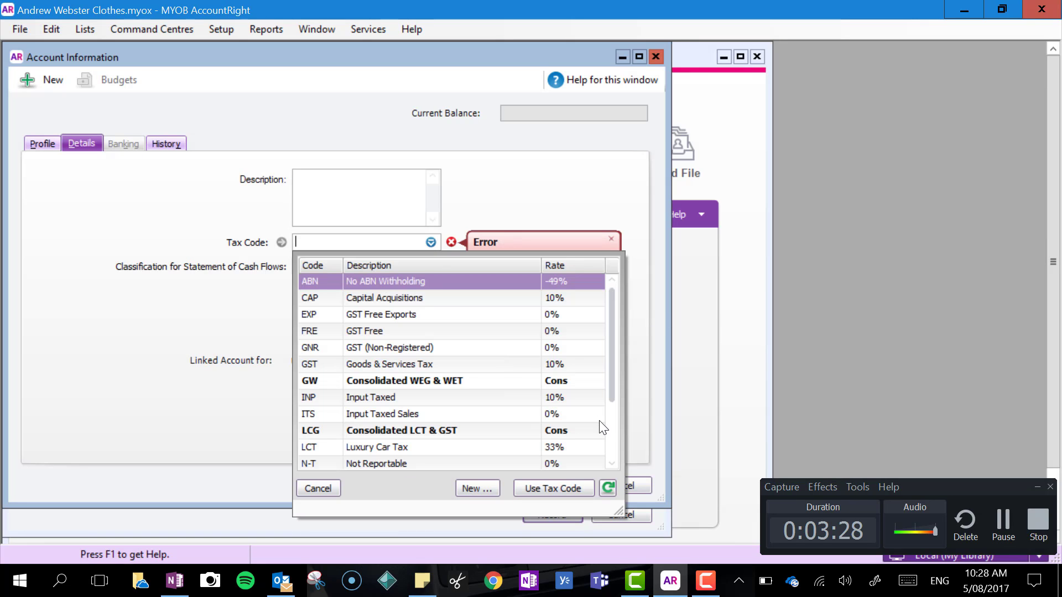
click(612, 425)
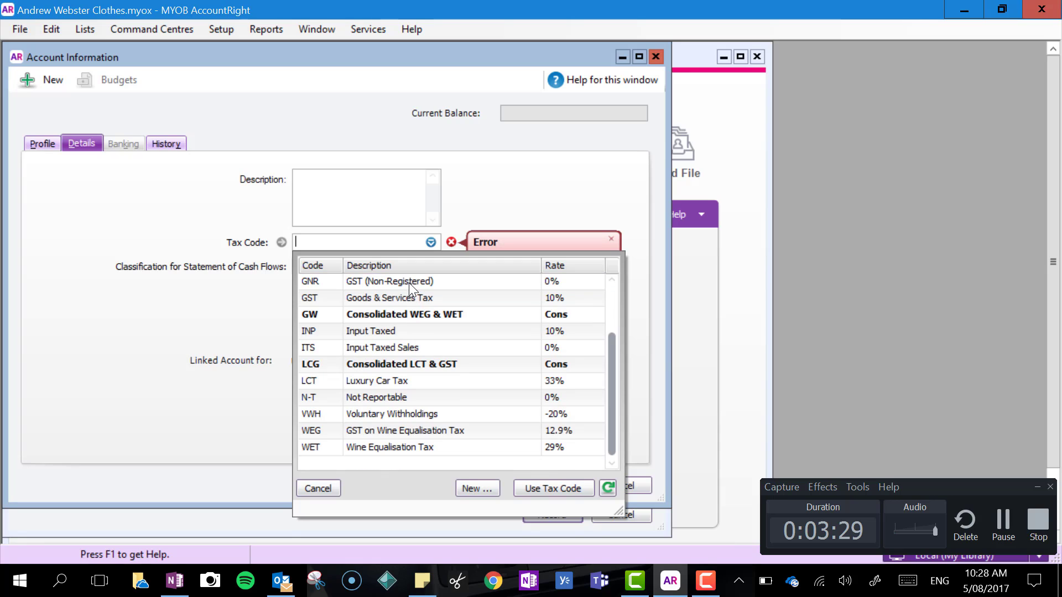
click(551, 399)
click(553, 488)
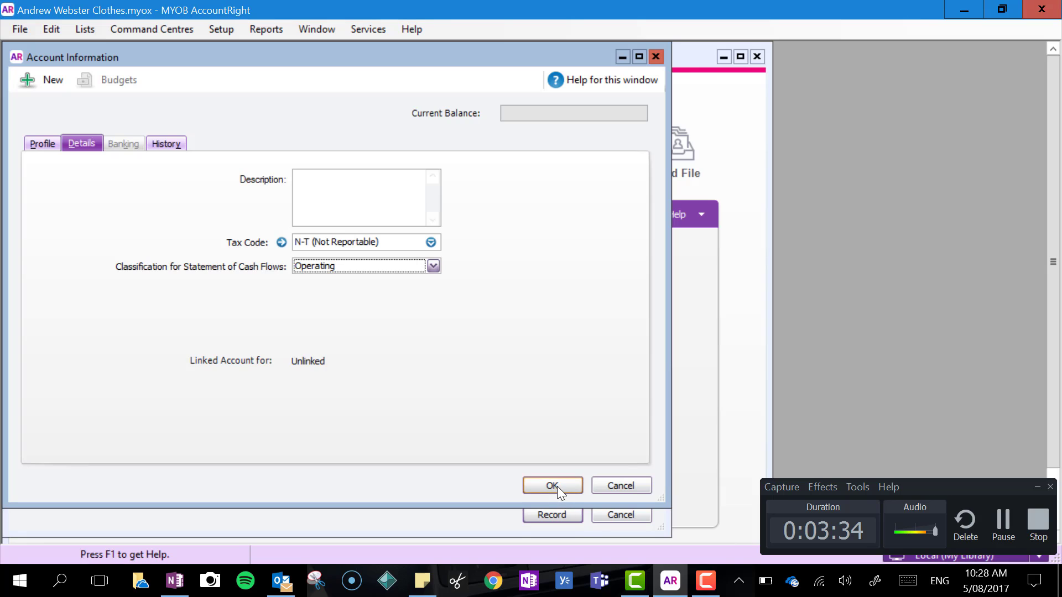
key(Return)
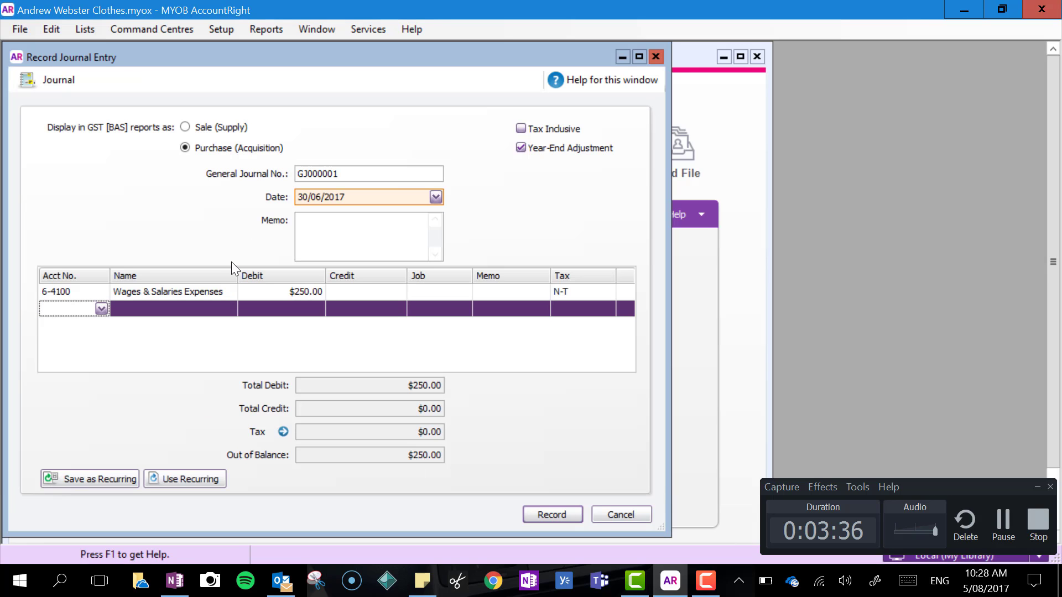
- Credit $250 to account 2-1525 Accrued Expense on the second journal line and move on to a third line
click(101, 309)
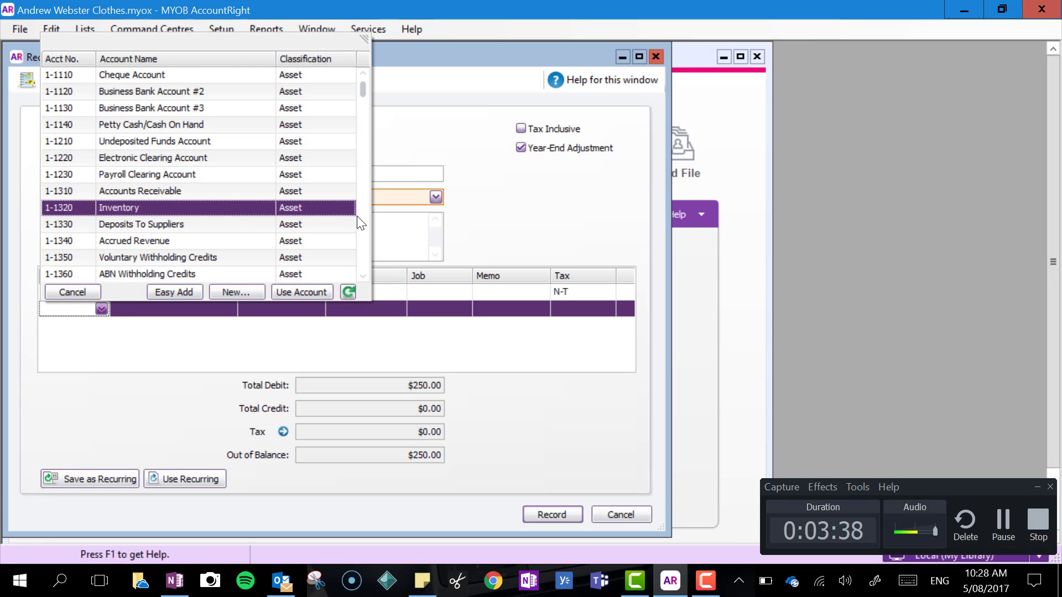
scroll(241, 145, down, 8)
scroll(240, 145, down, 9)
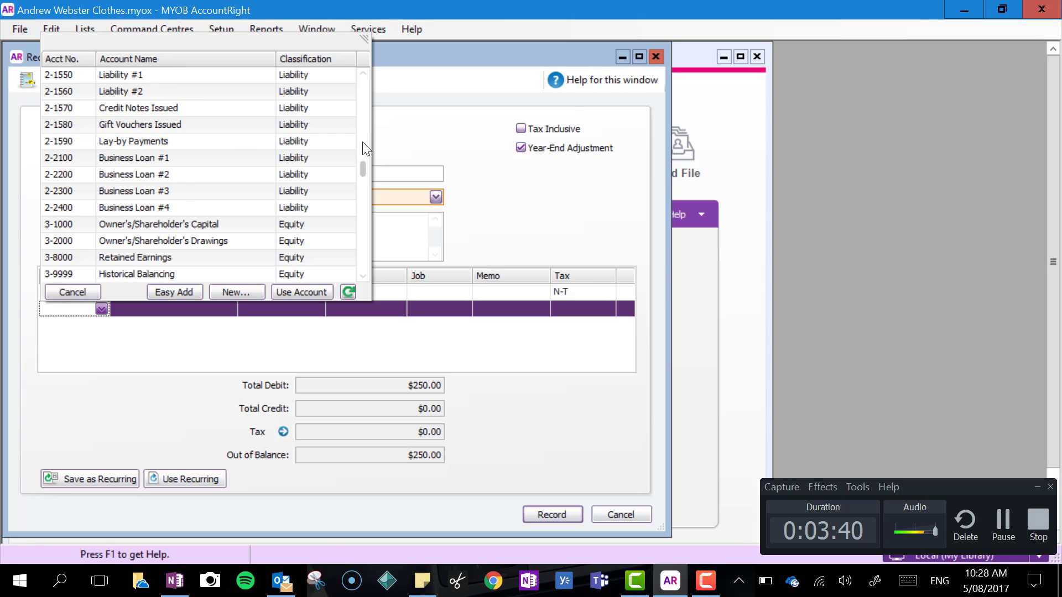
scroll(244, 94, up, 4)
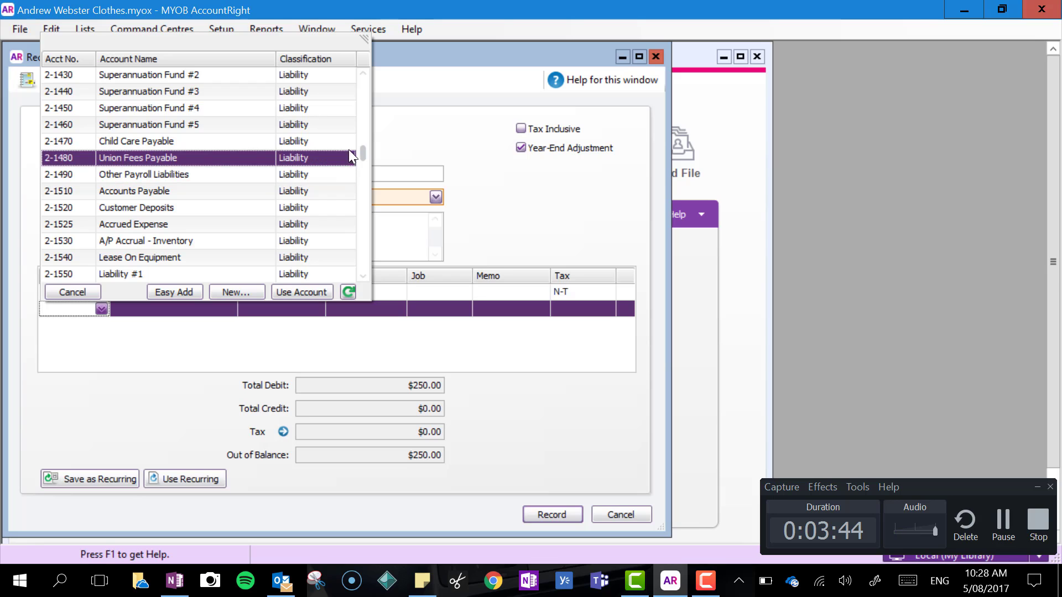
mouse_move(363, 152)
mouse_down()
mouse_move(361, 133)
mouse_move(362, 185)
mouse_move(363, 155)
mouse_up()
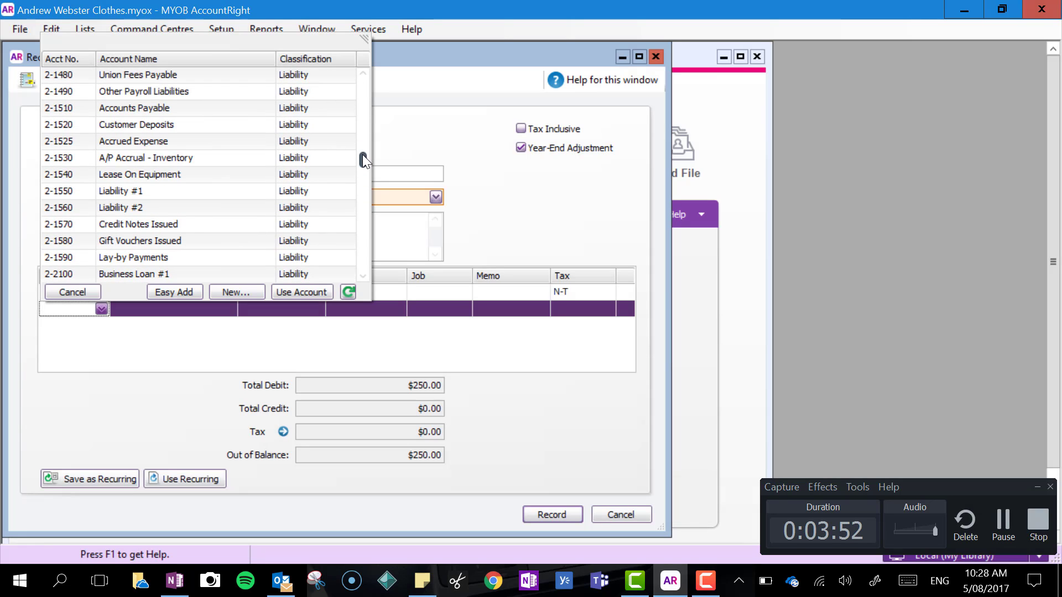
double_click(166, 141)
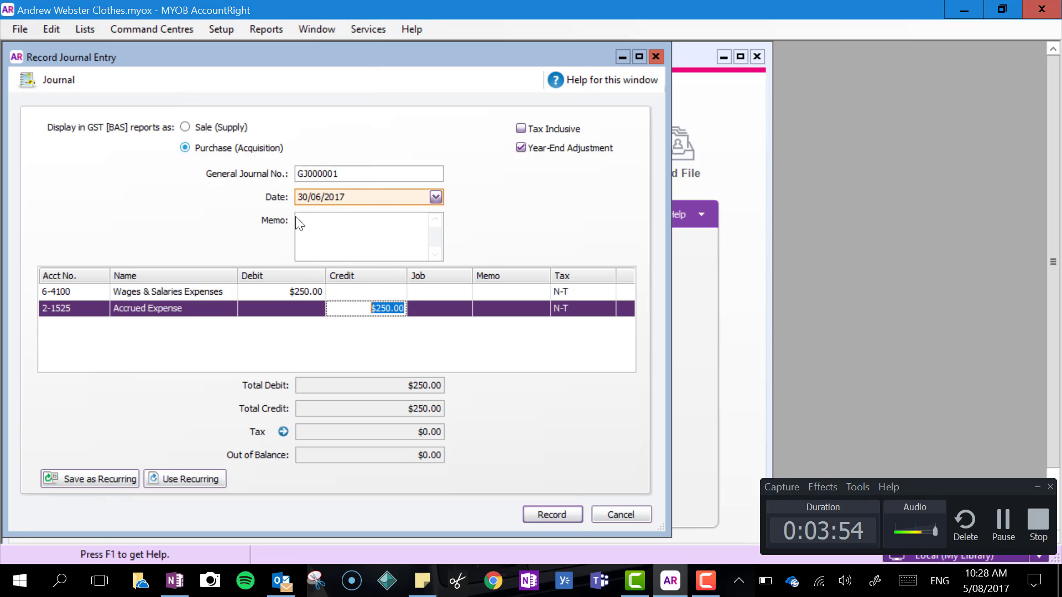
key(Tab)
key(Tab)
key(Tab)
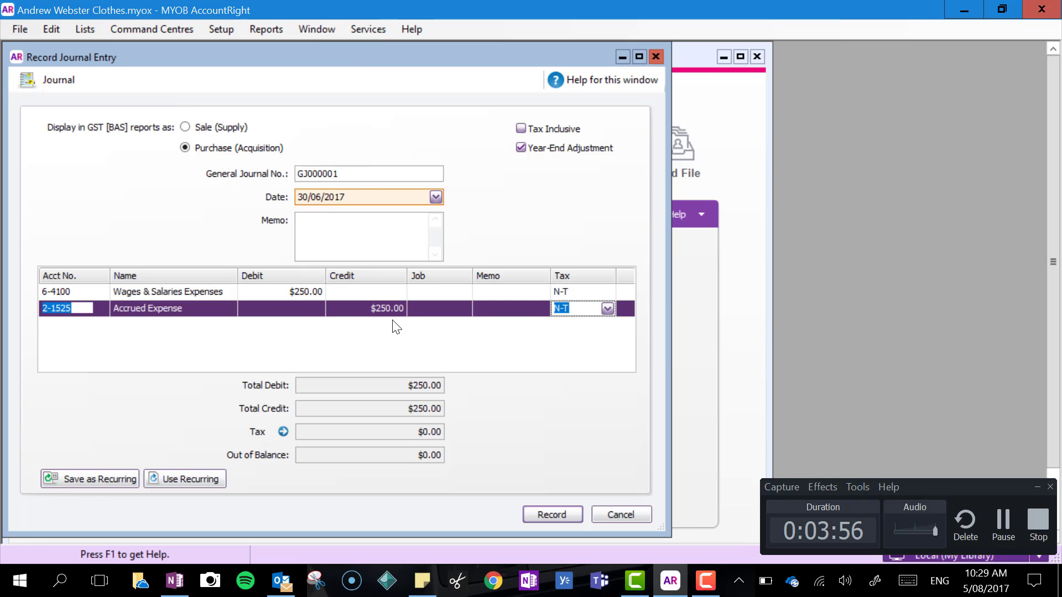
key(Tab)
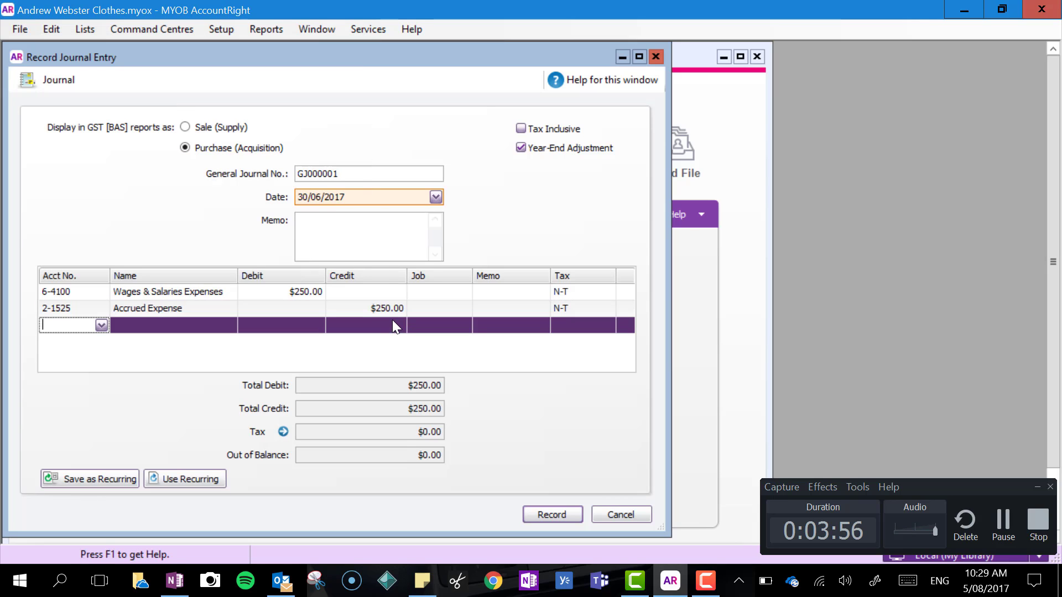
- Create a new Other Asset account numbered 1-1345 and named Prepaid expense for the third journal line
click(174, 581)
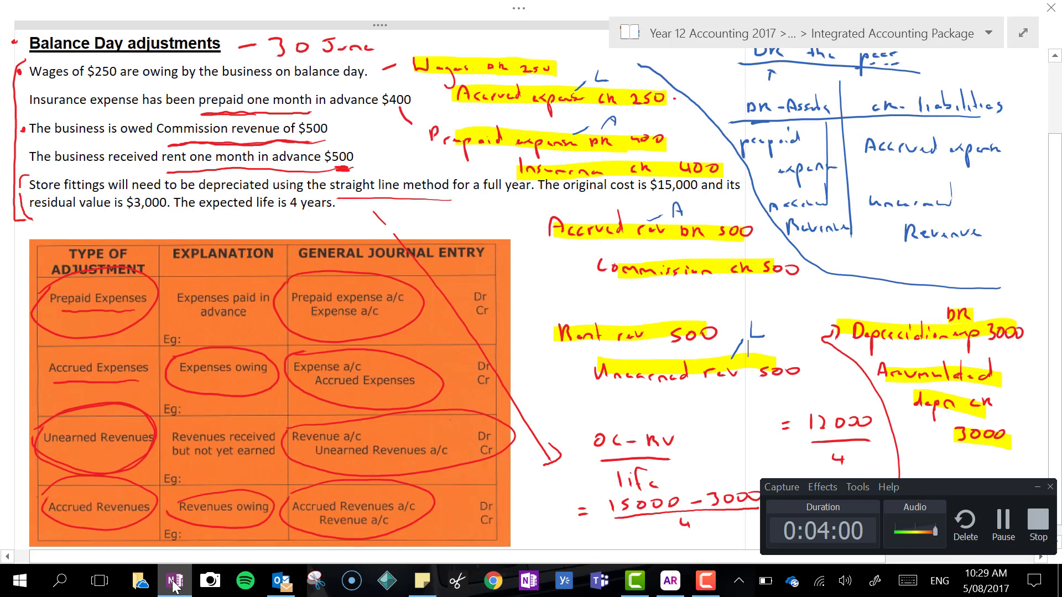
click(175, 581)
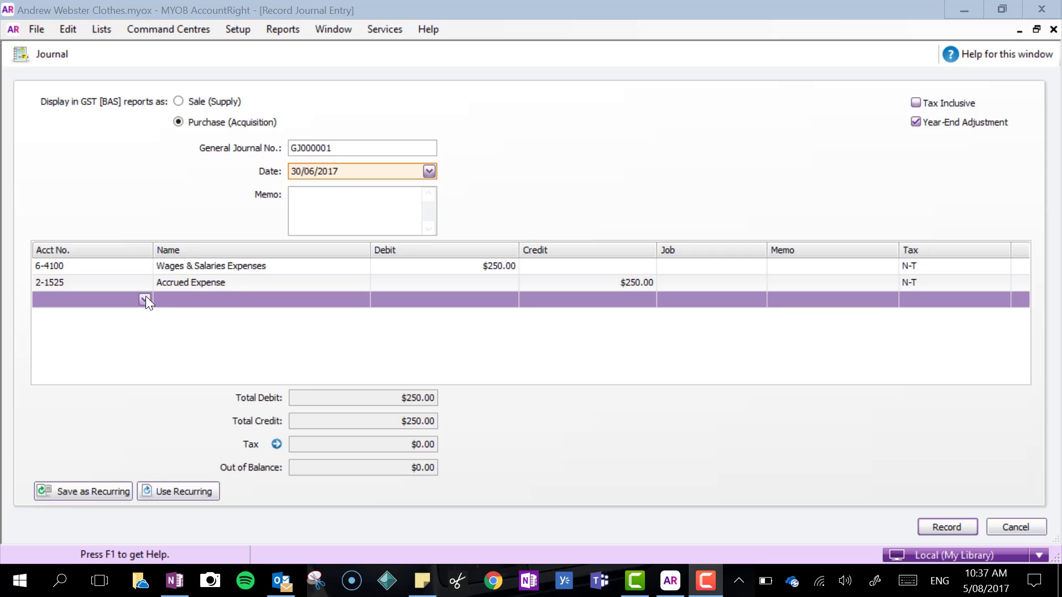
click(144, 299)
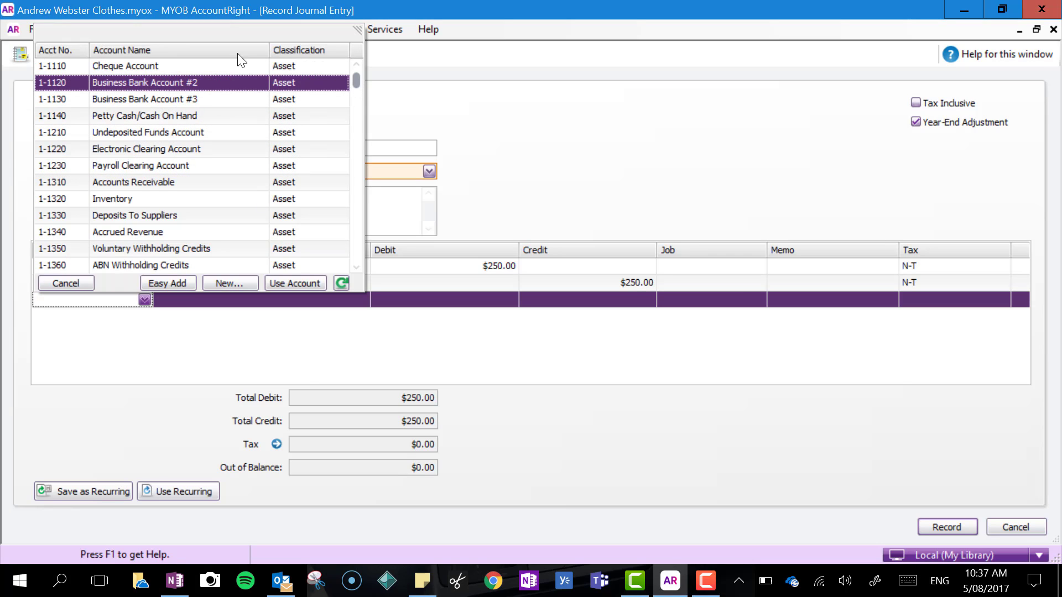
scroll(356, 81, down, 1)
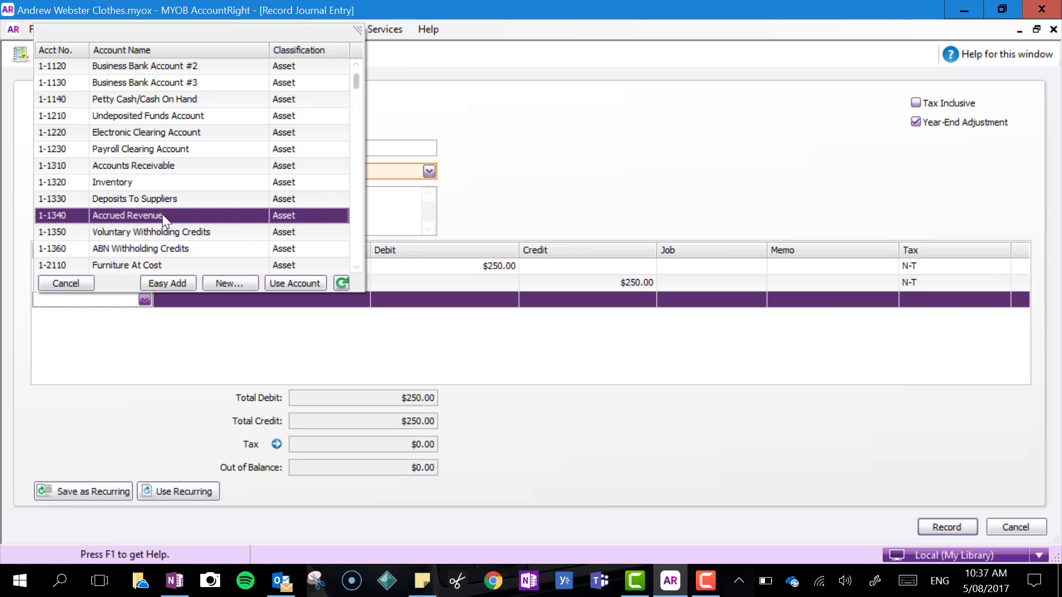
key(Escape)
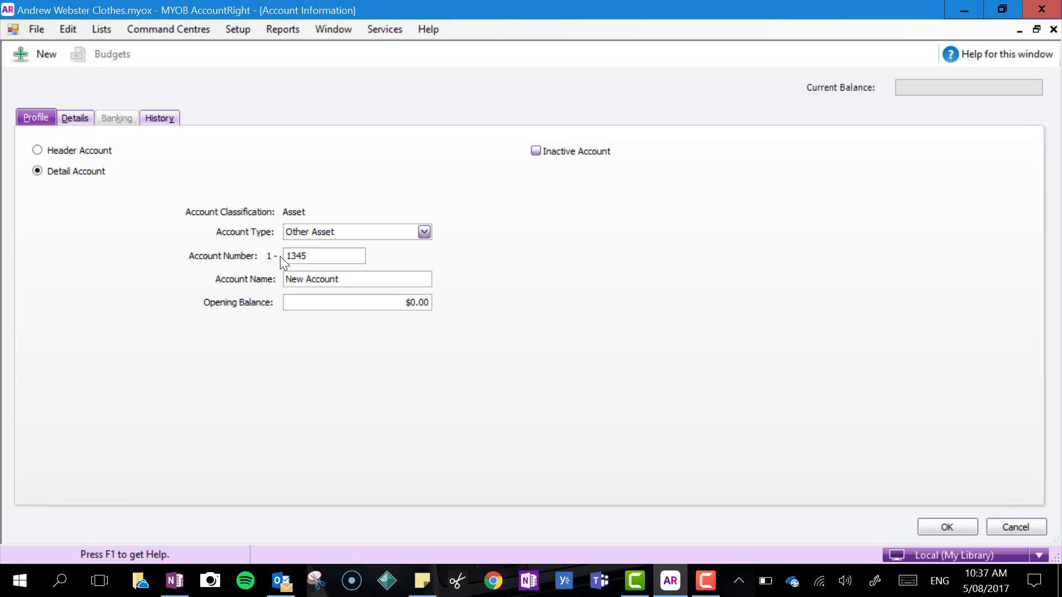
key(Tab)
text(Prepaid expense)
click(940, 525)
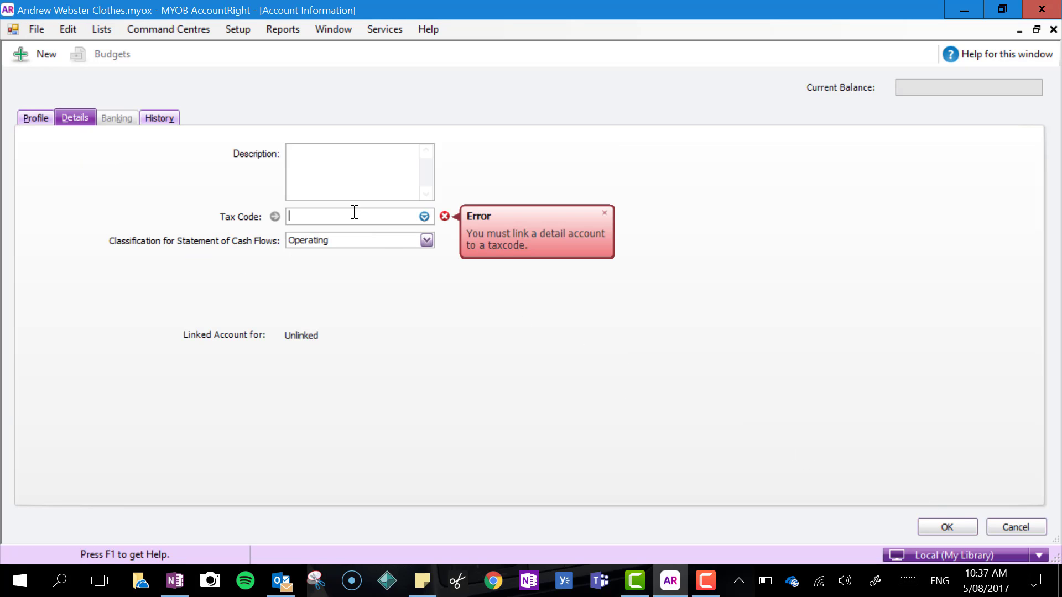
- Assign the tax code N-T (Not Reportable) to the Prepaid expense account and save it
text(NT)
key(BackSpace)
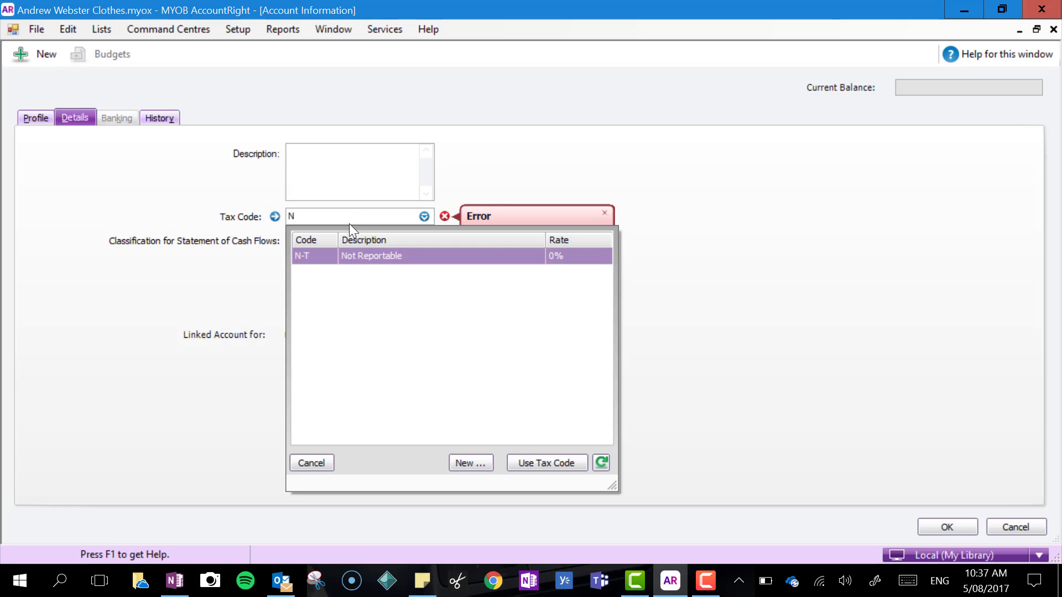
double_click(323, 255)
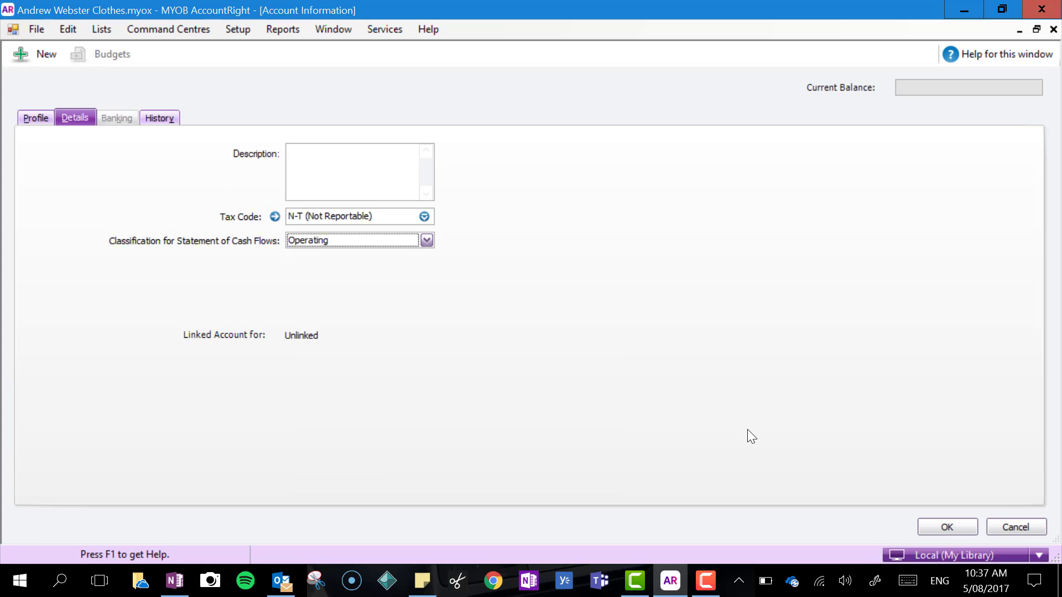
key(Return)
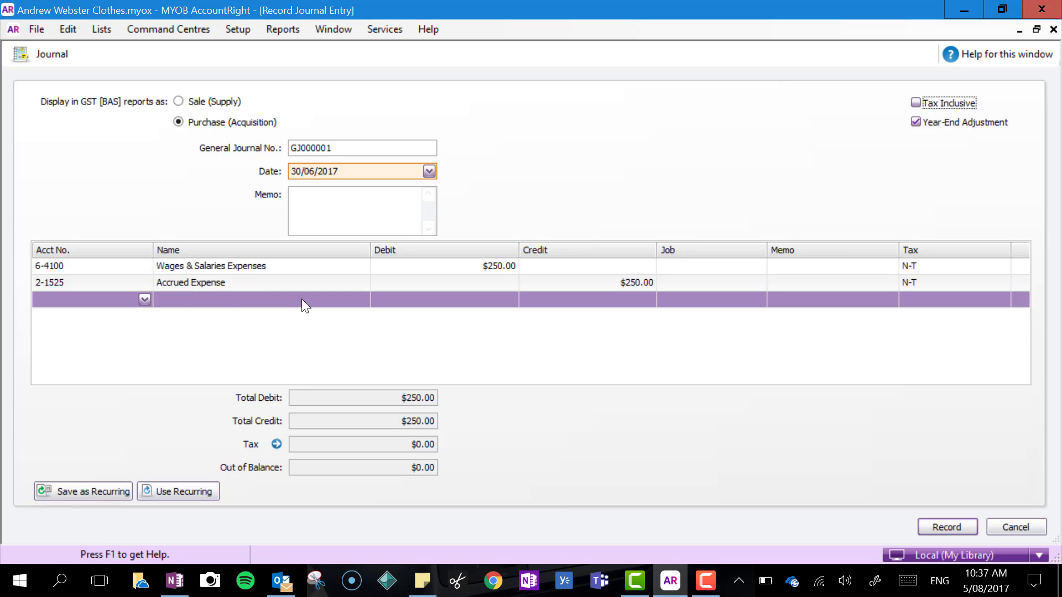
- Debit $400 to account 1-1345 Prepaid expense on the third journal line and move on to a fourth line
click(141, 302)
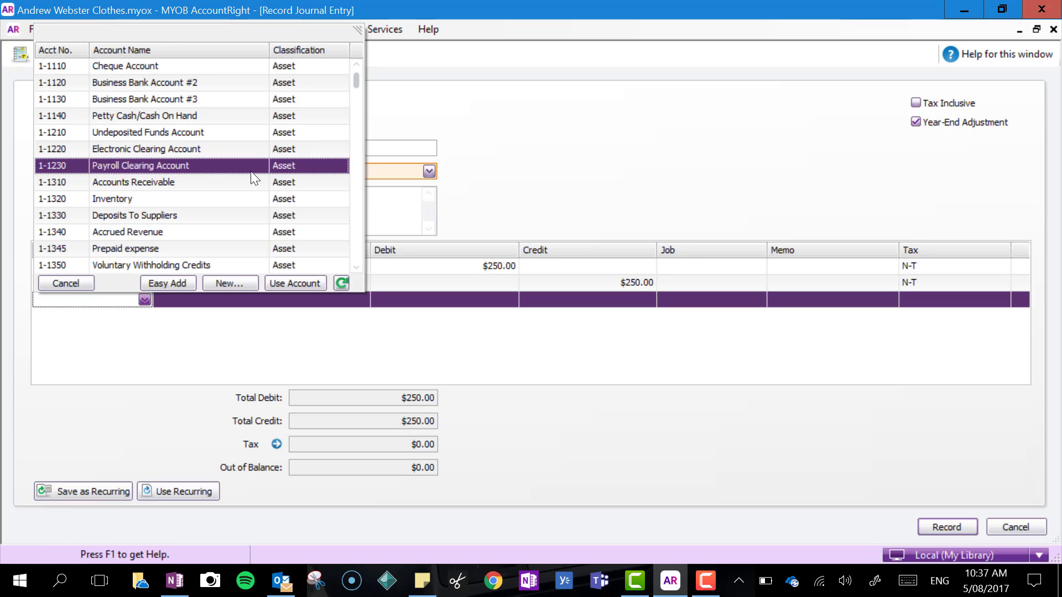
click(216, 247)
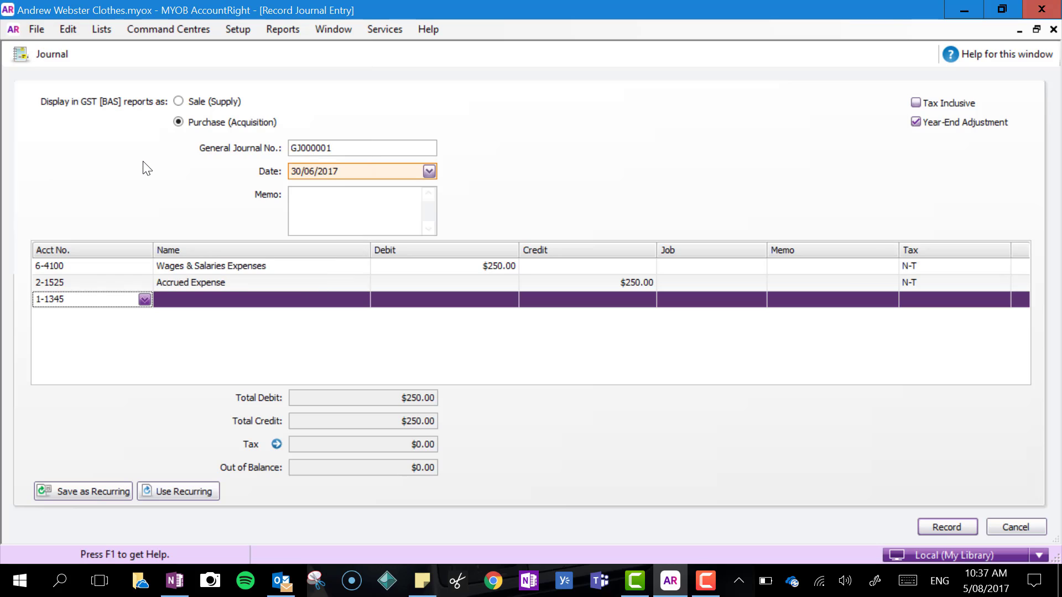
key(Tab)
key(shift+Tab)
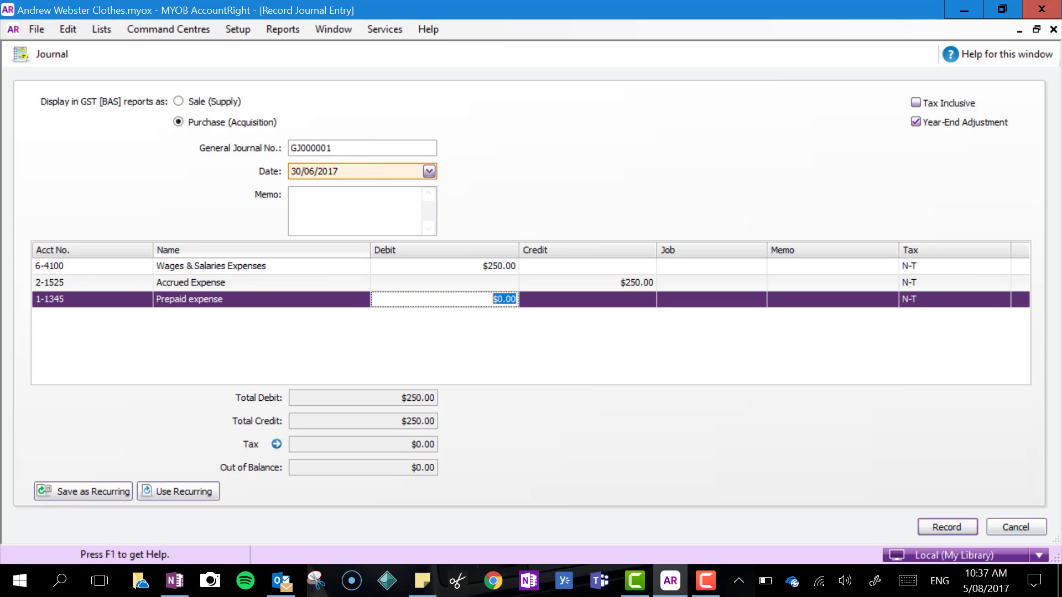
key(alt+Tab)
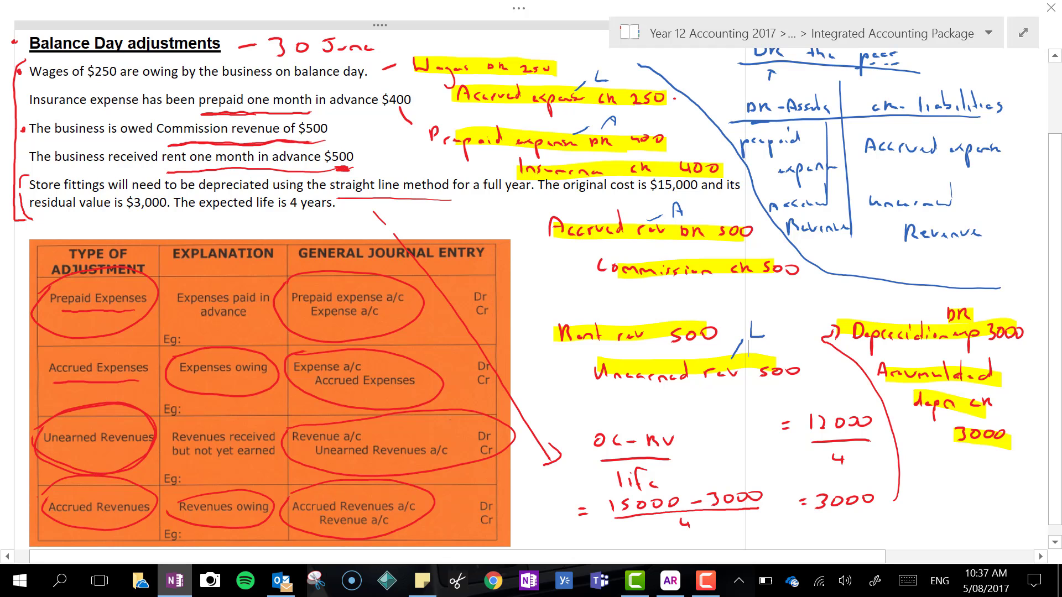
key(alt+Tab)
text(400)
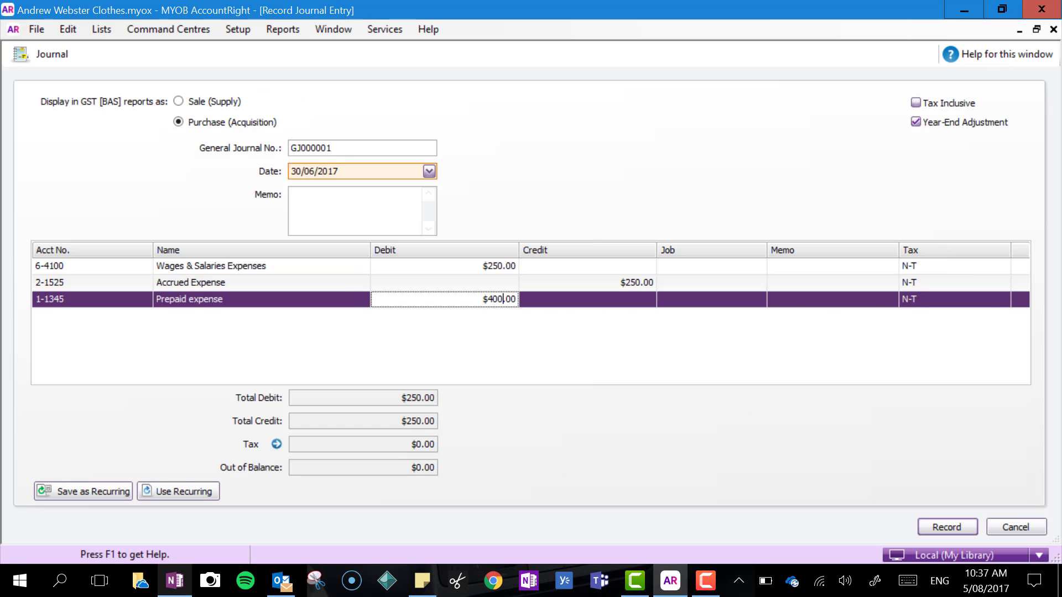
key(Tab)
key(Tab)
key(Tab)
key(Tab)
key(Tab)
key(Tab)
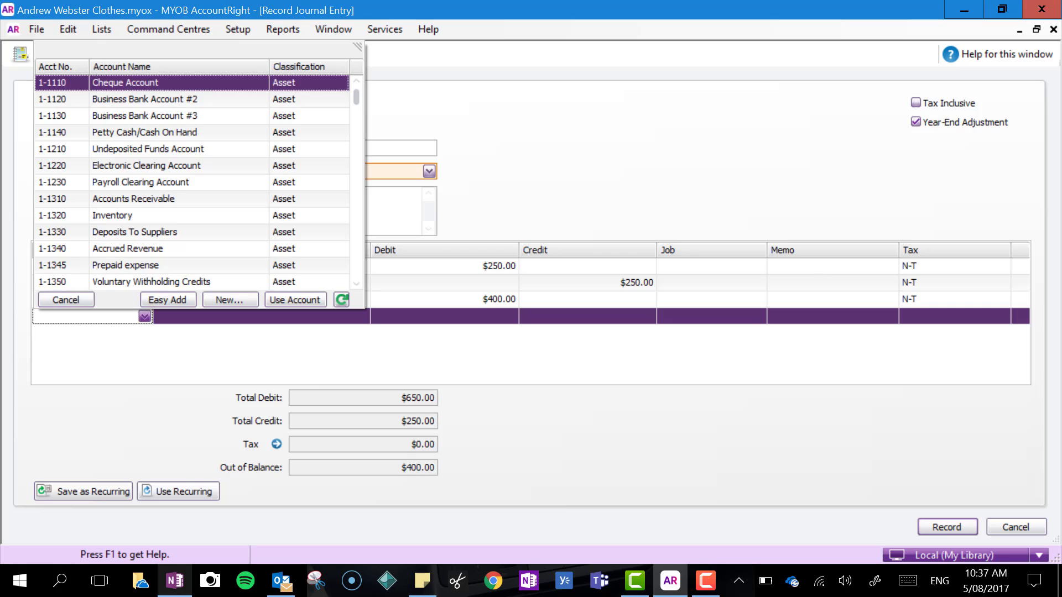
- Credit $400 to account 6-7100 Business Insurance on the fourth journal line
scroll(239, 175, down, 20)
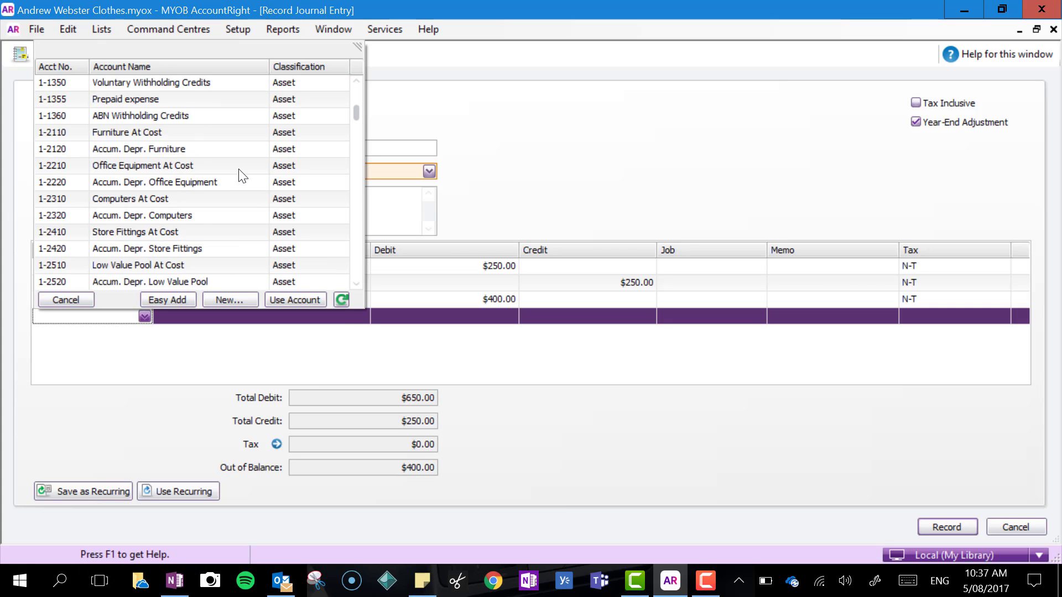
scroll(239, 176, down, 4)
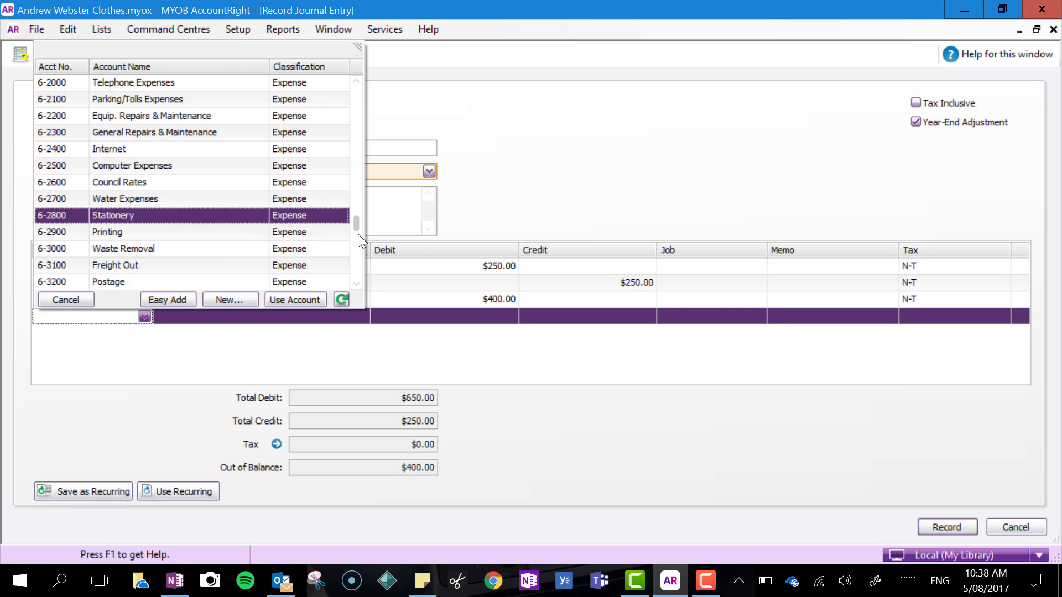
scroll(242, 161, down, 4)
drag(357, 236, 356, 257)
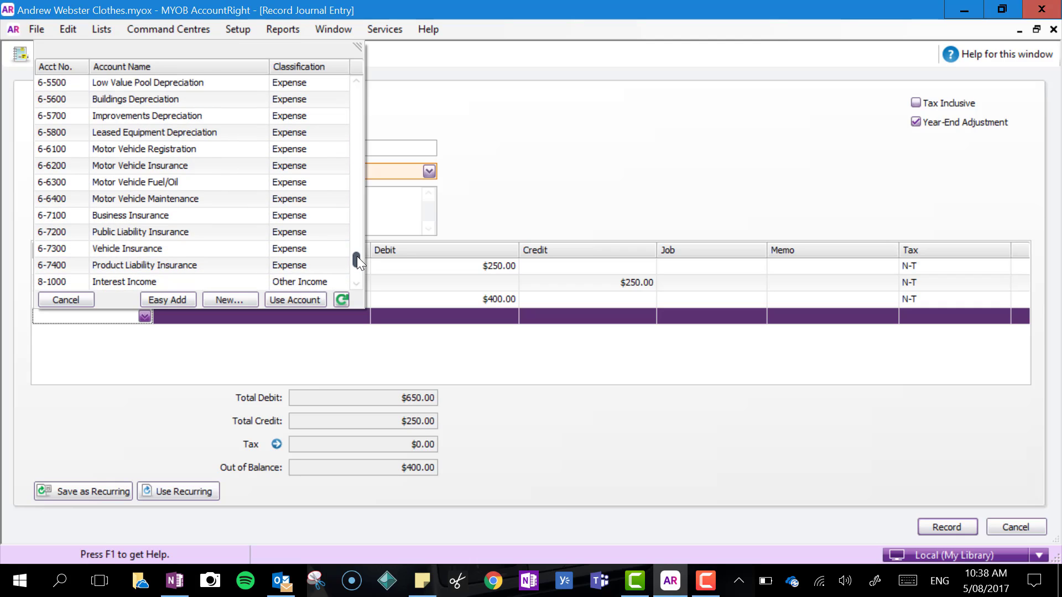
click(236, 229)
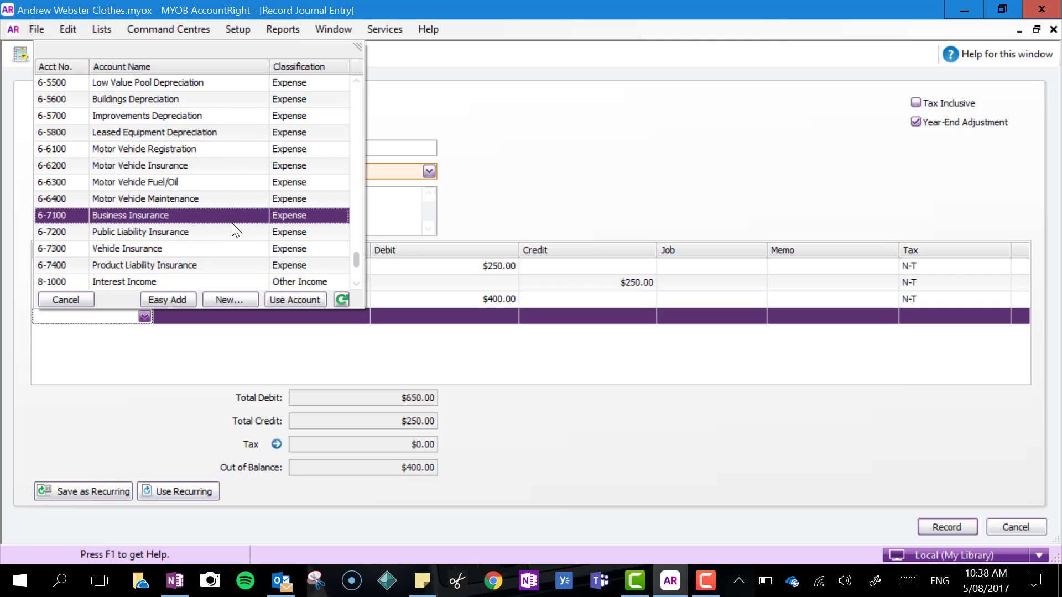
double_click(229, 220)
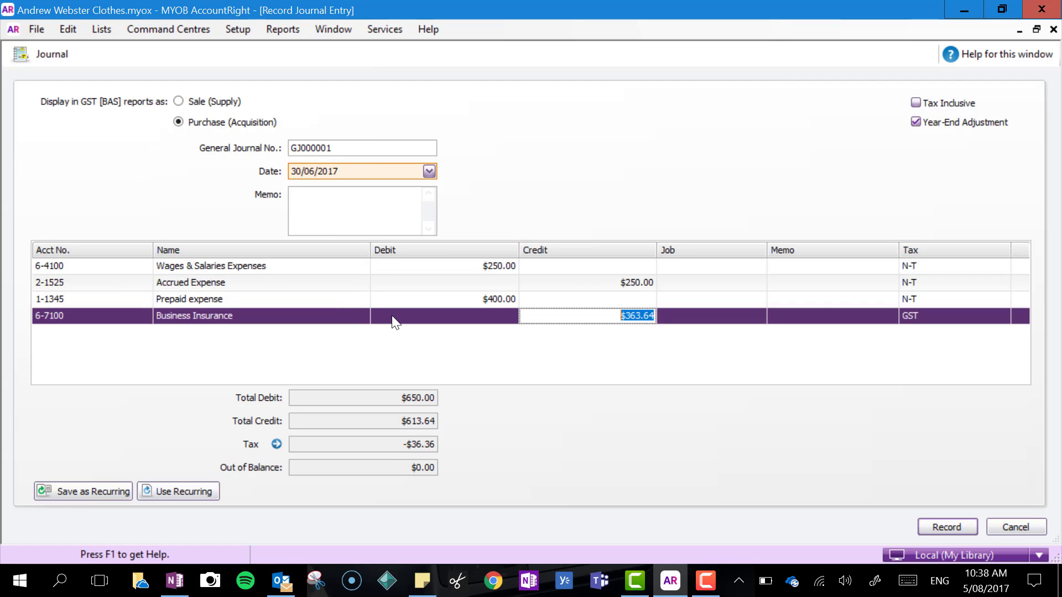
key(Tab)
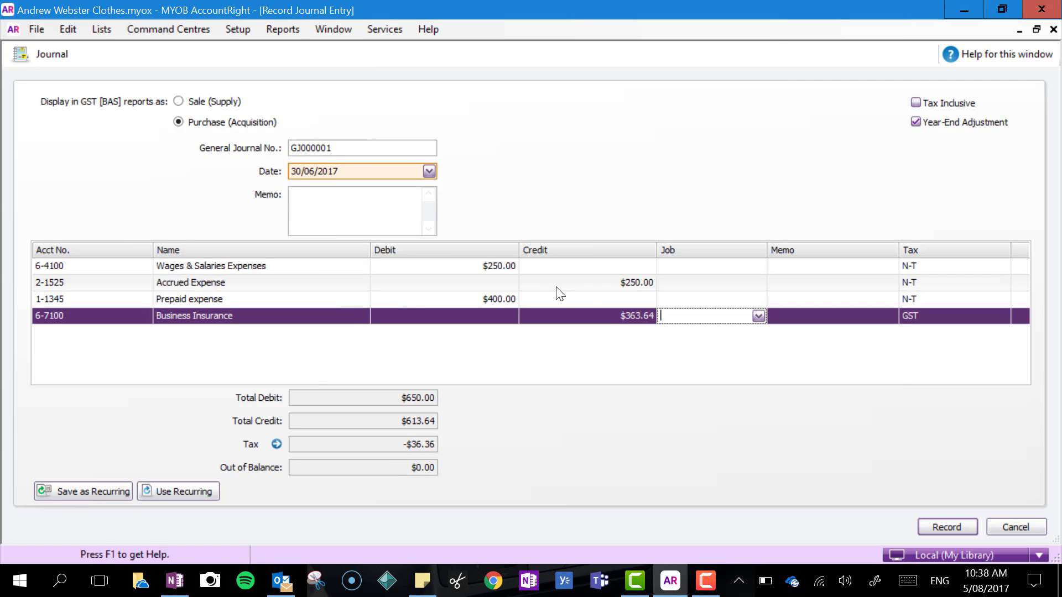
click(606, 321)
text(400)
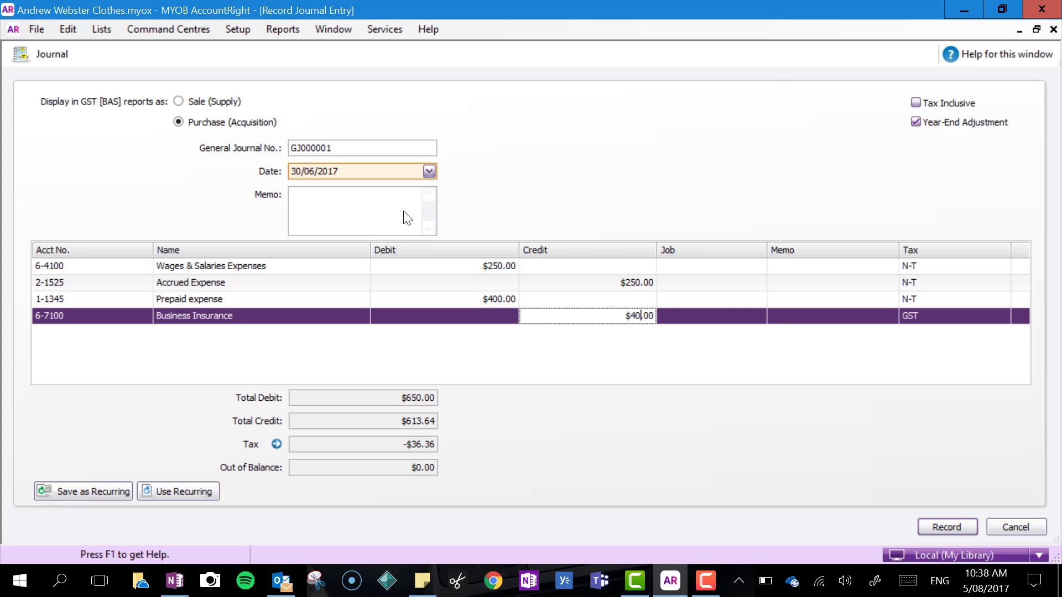
- Set the tax code of the Business Insurance line to N-T and move on to a fifth line
key(Tab)
key(Tab)
key(Tab)
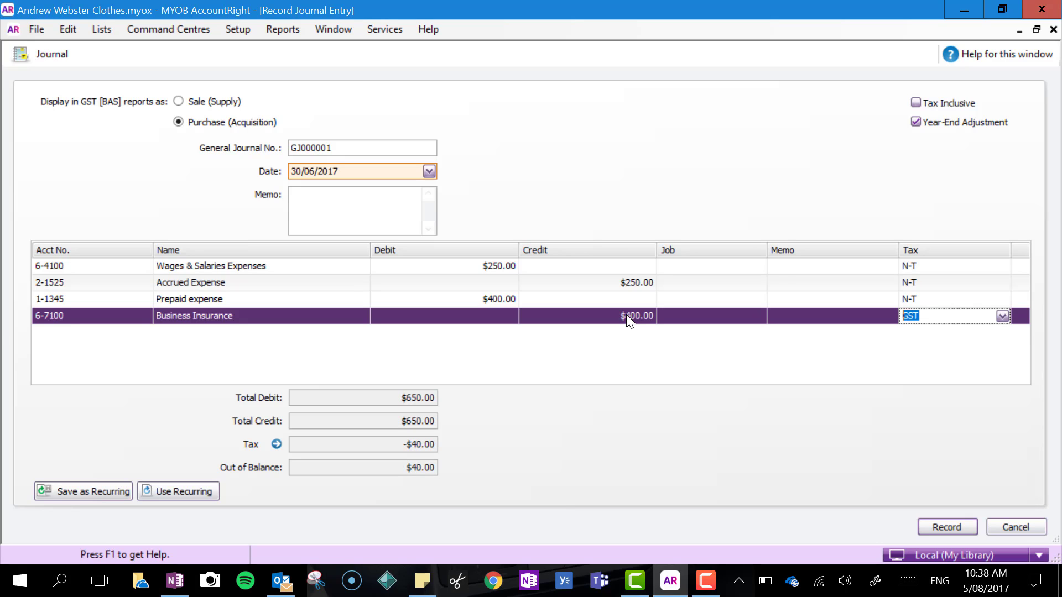
text(N-T)
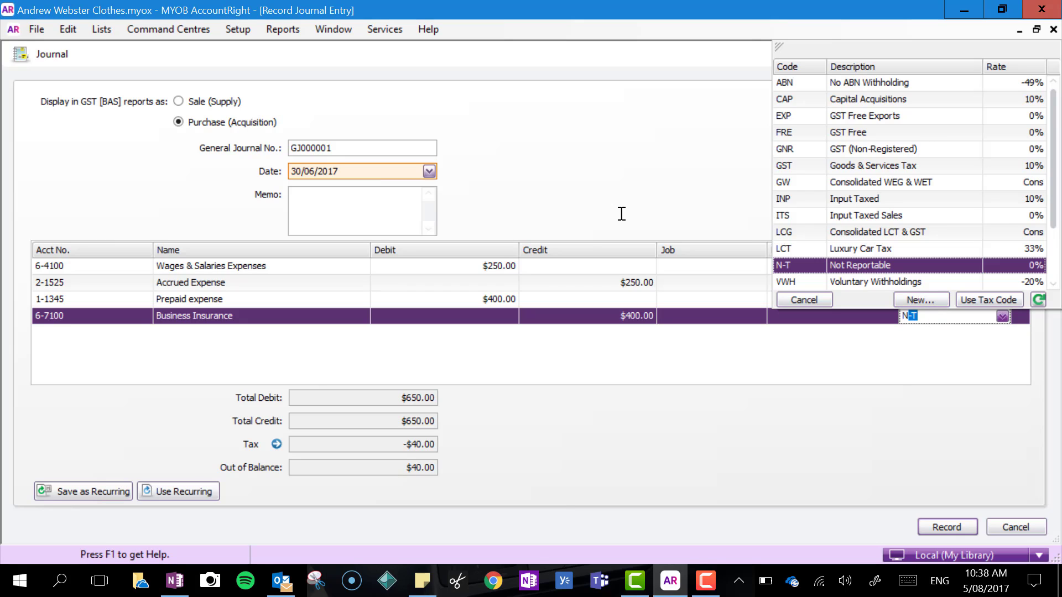
click(621, 213)
click(932, 320)
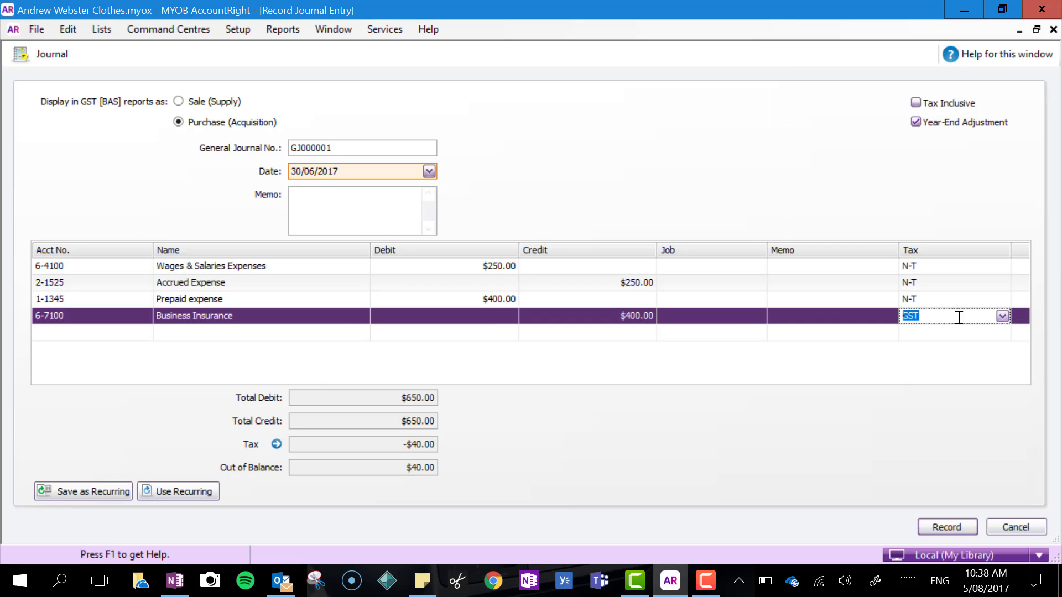
text(N-T)
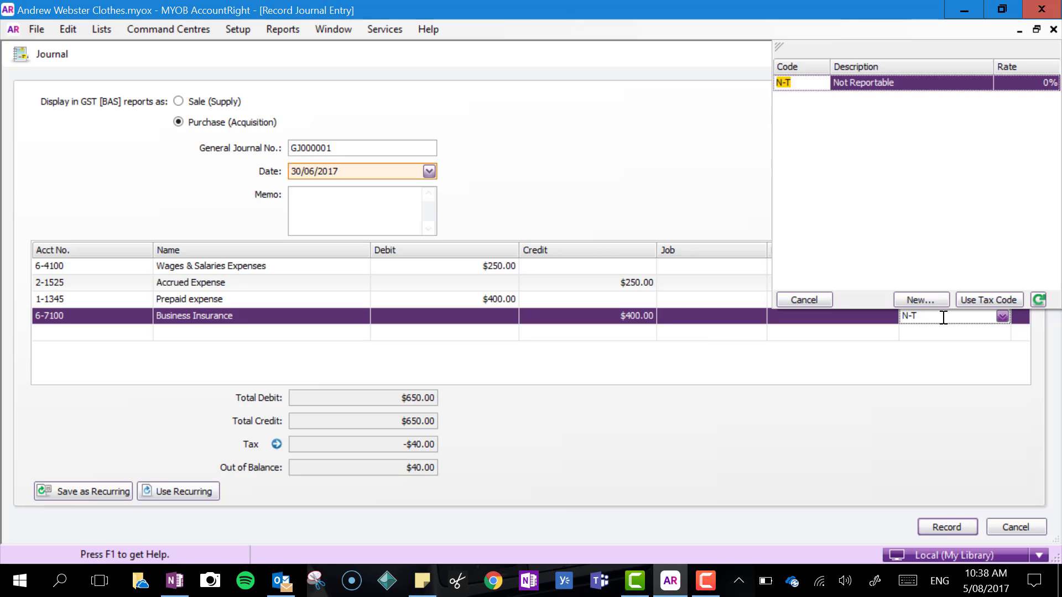
key(Tab)
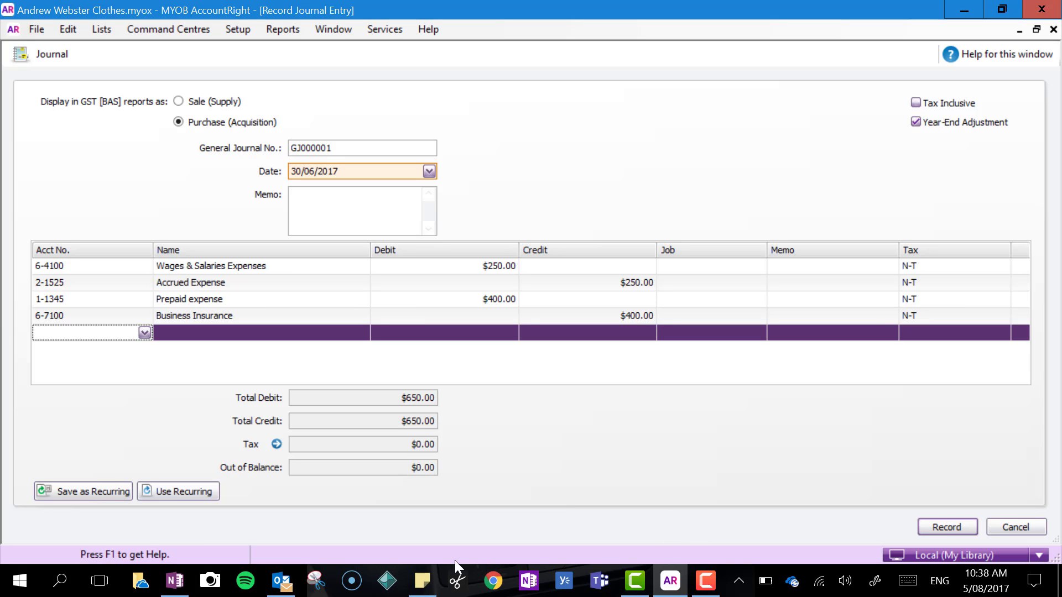
- Debit $500 to account 1-1340 Accrued Revenue on the fifth journal line and move on to a sixth line
click(180, 582)
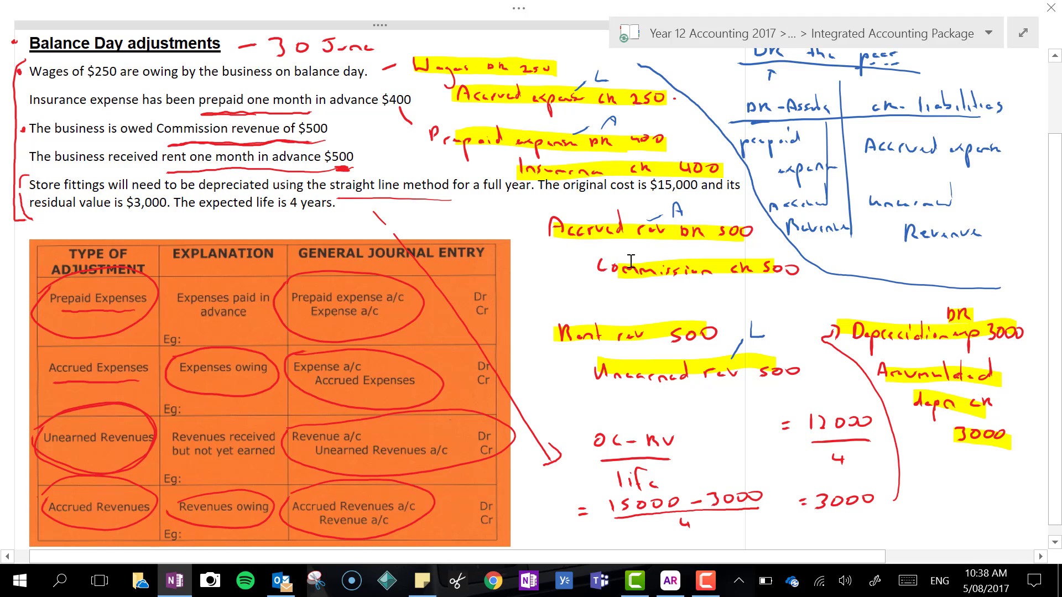
click(178, 588)
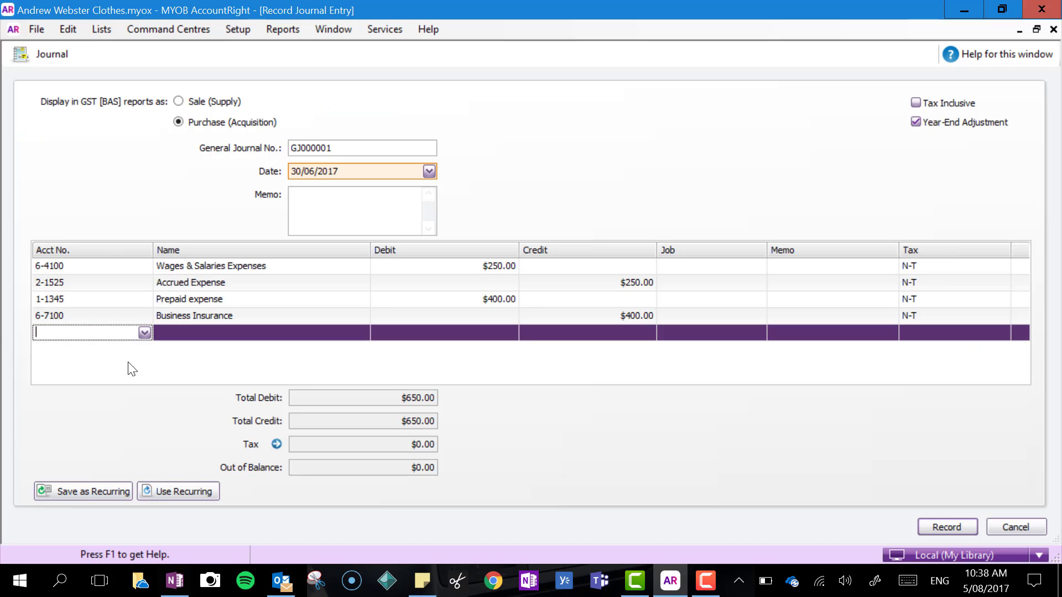
click(144, 333)
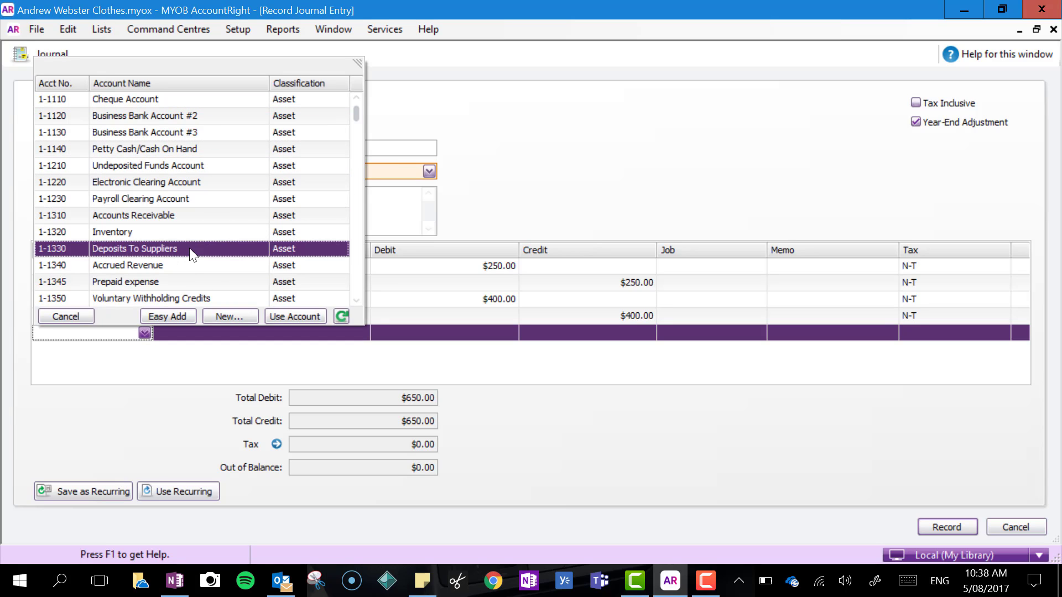
click(177, 265)
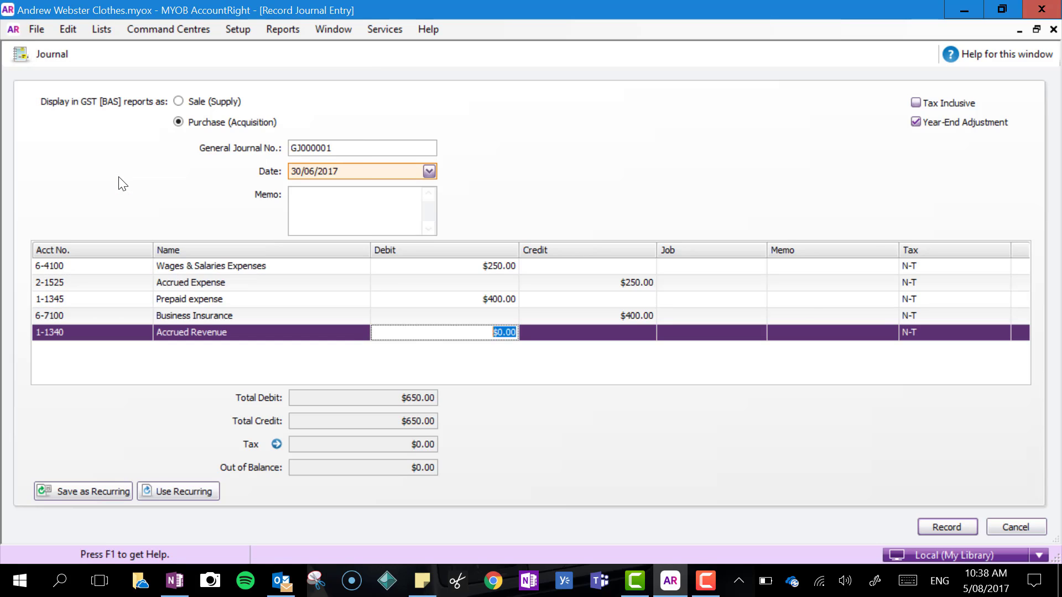
click(175, 582)
click(176, 581)
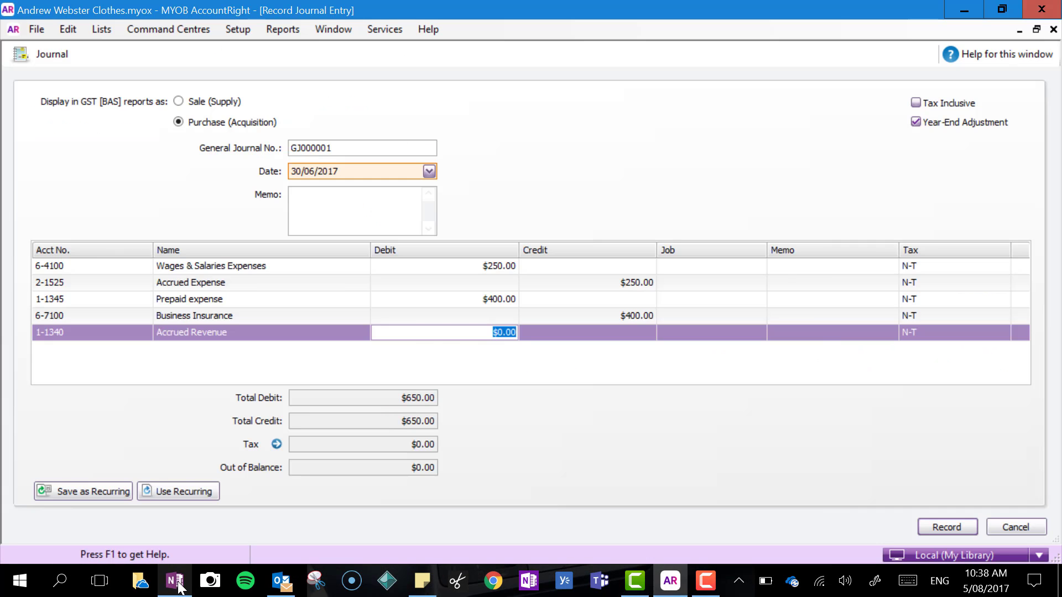
text(500)
key(Tab)
key(Tab)
key(Tab)
key(Tab)
key(Tab)
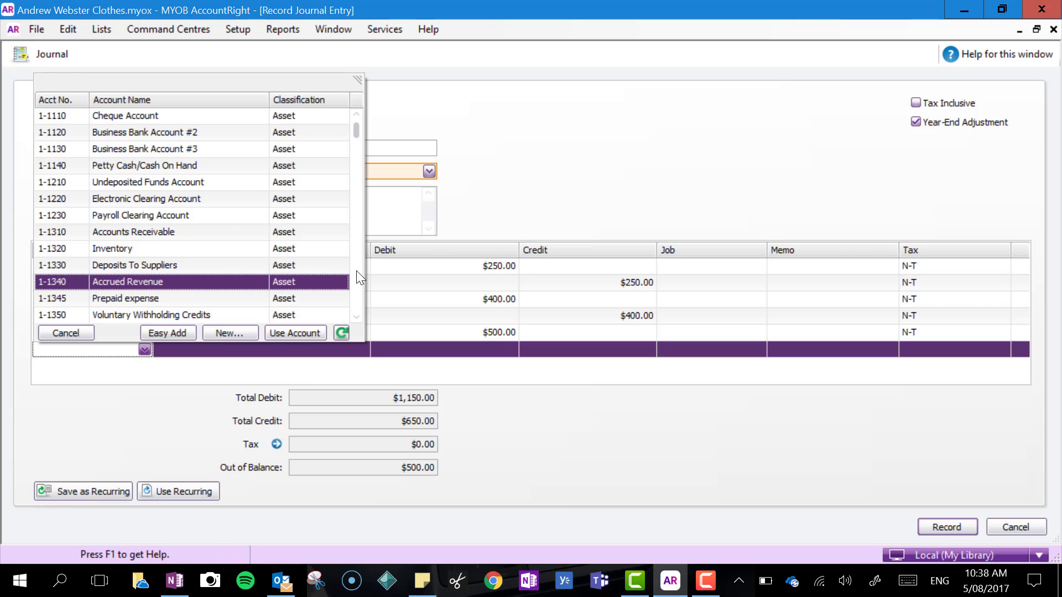
- Credit $500 to account 8-2000 Other Income on the sixth journal line
scroll(241, 187, down, 20)
scroll(241, 186, down, 20)
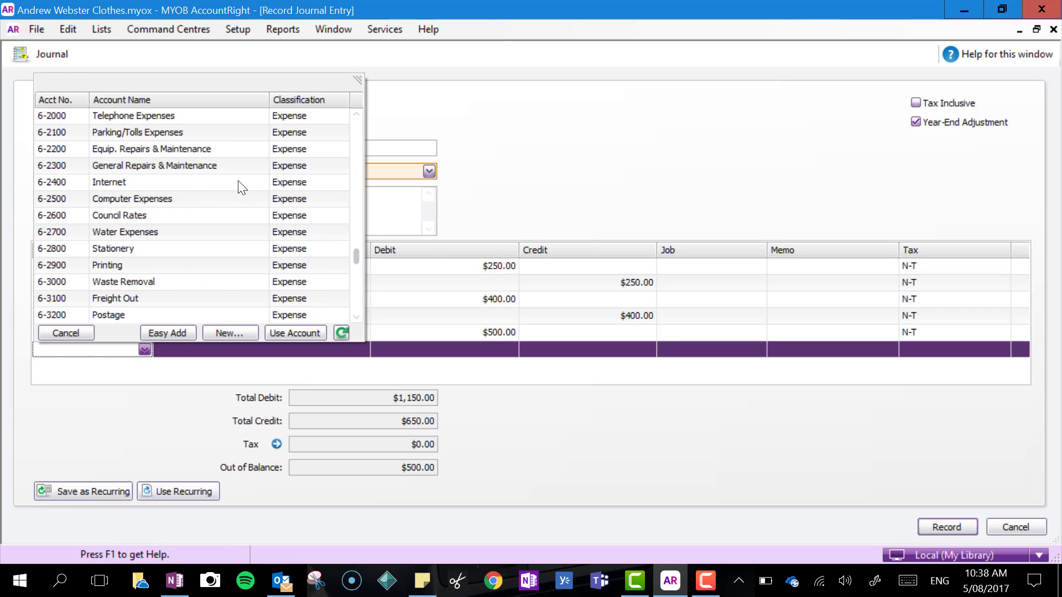
mouse_move(356, 310)
mouse_down()
mouse_move(355, 224)
mouse_move(355, 301)
mouse_up()
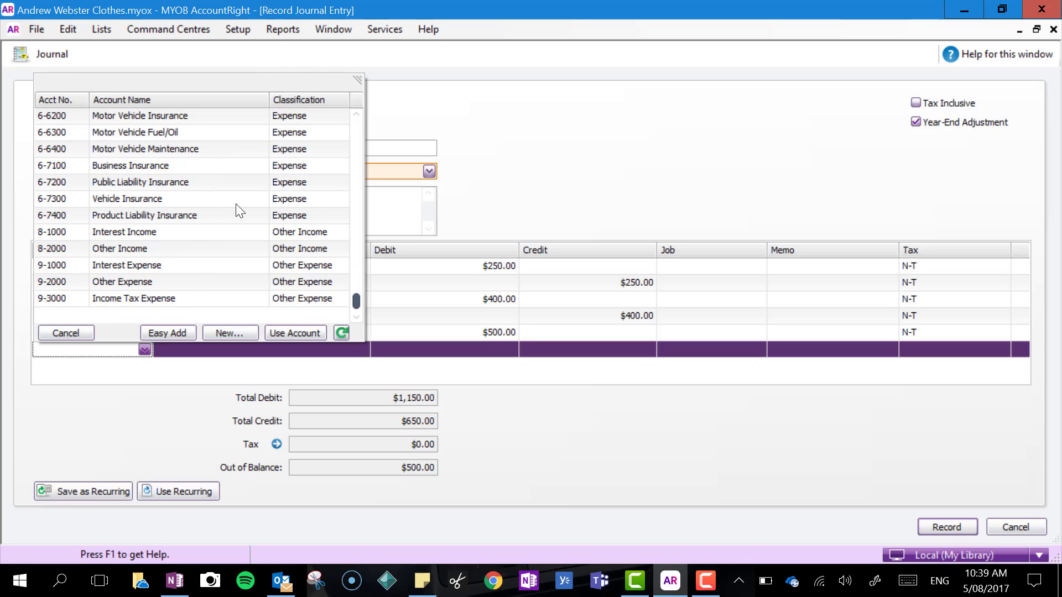
click(190, 233)
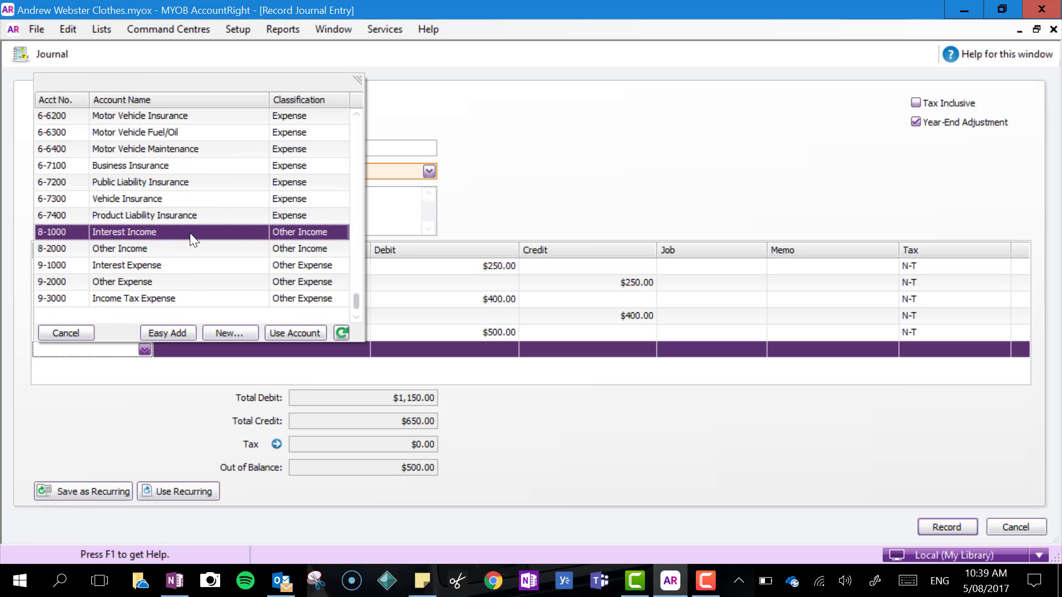
double_click(209, 256)
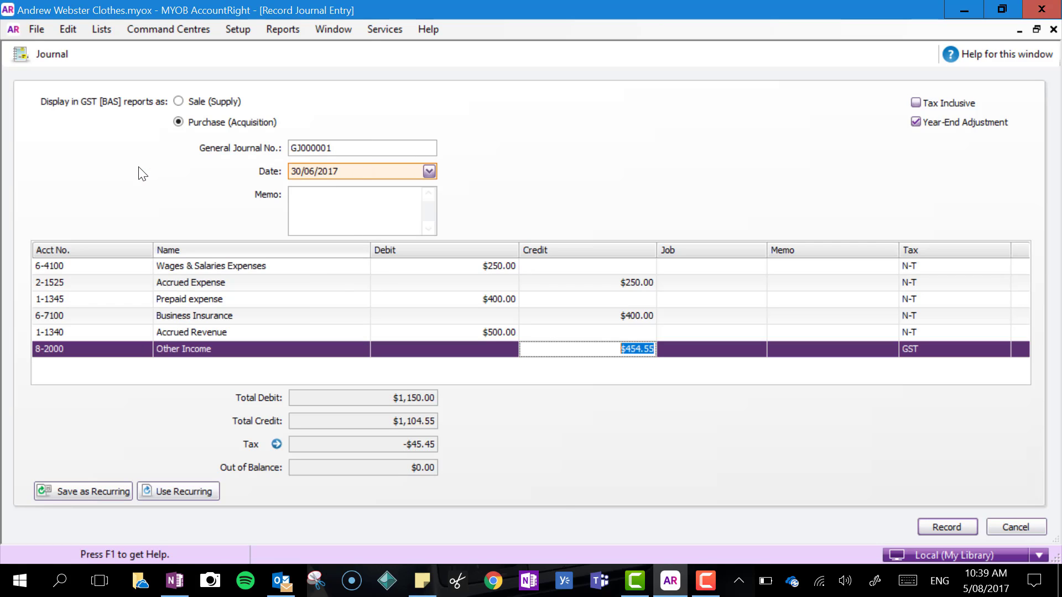
text(500)
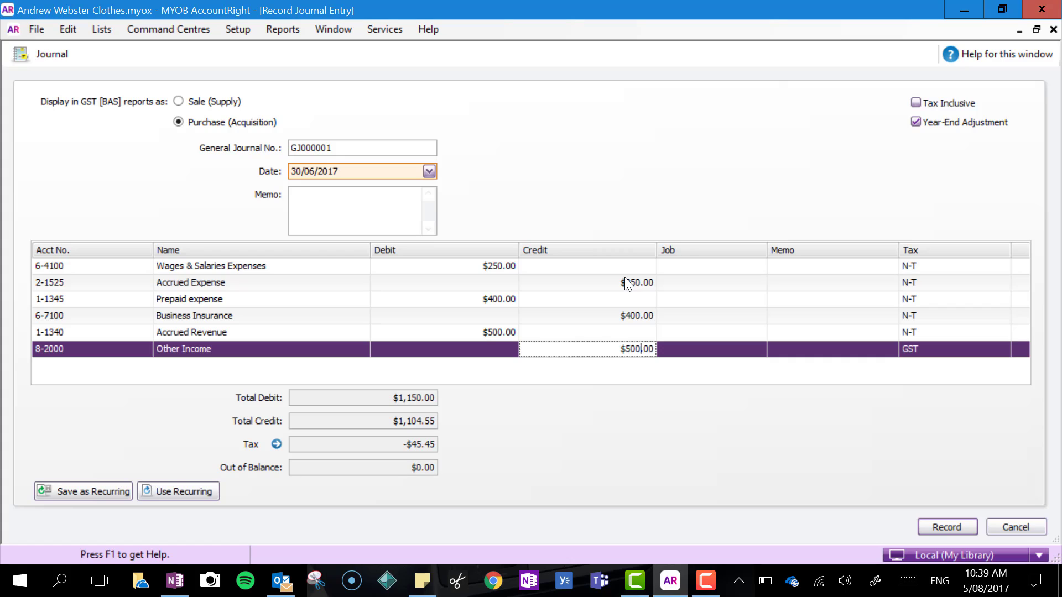
- Set the tax code of the Other Income line to N-T and move on to a seventh line
key(Tab)
key(Tab)
key(Tab)
text(N-7)
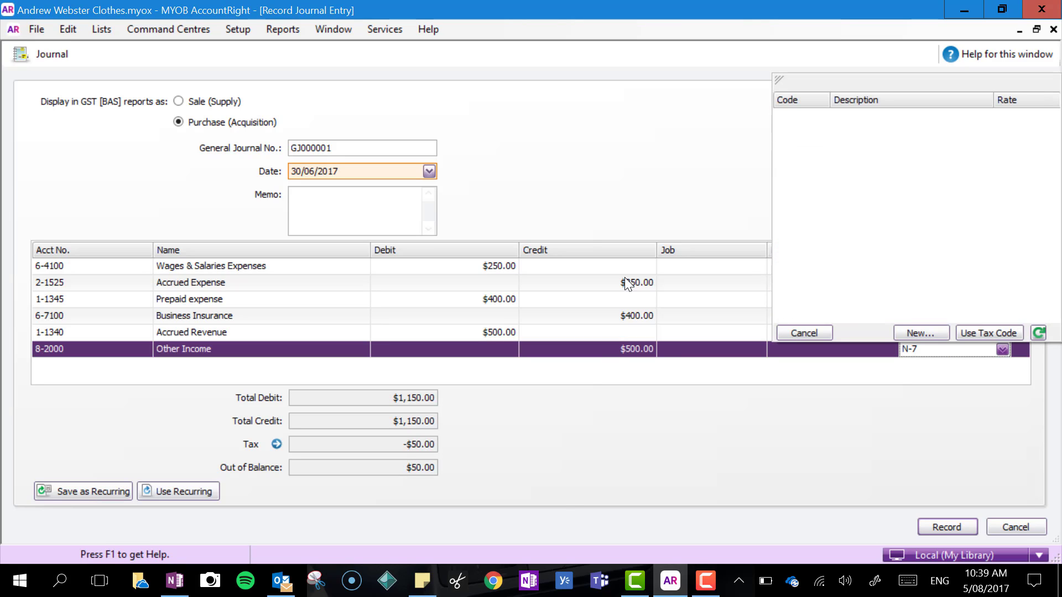
key(BackSpace)
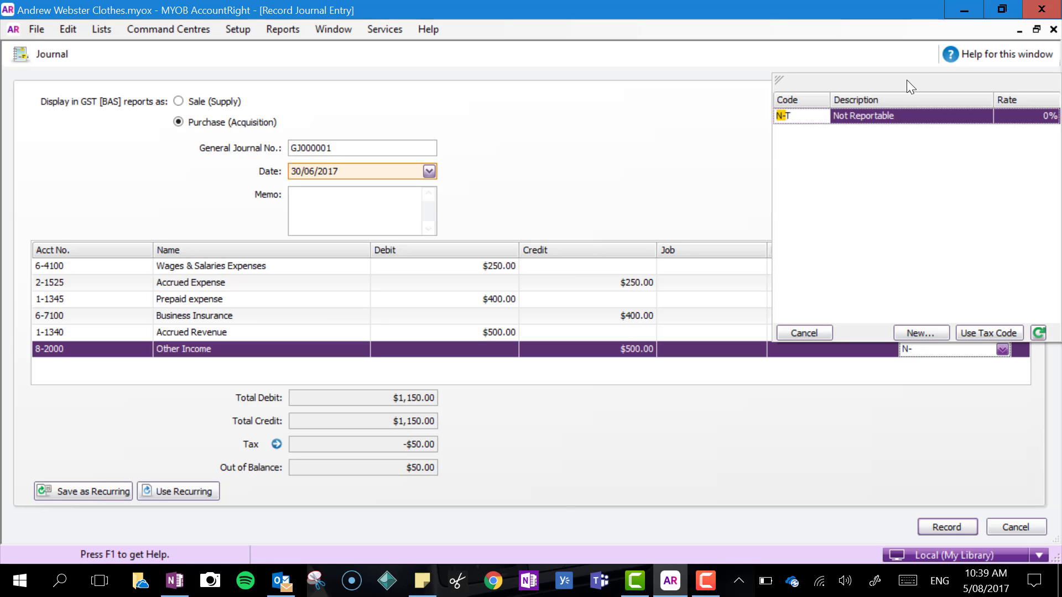
key(Tab)
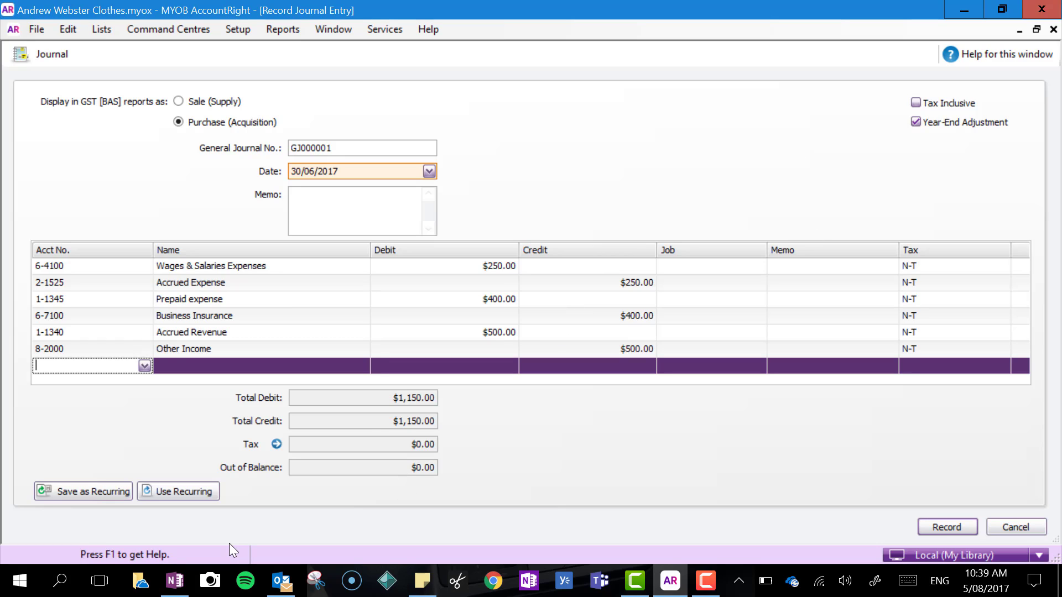
- Check the next balance day adjustment in the OneNote notes, then look through the journal's account list for a rent revenue account
click(176, 575)
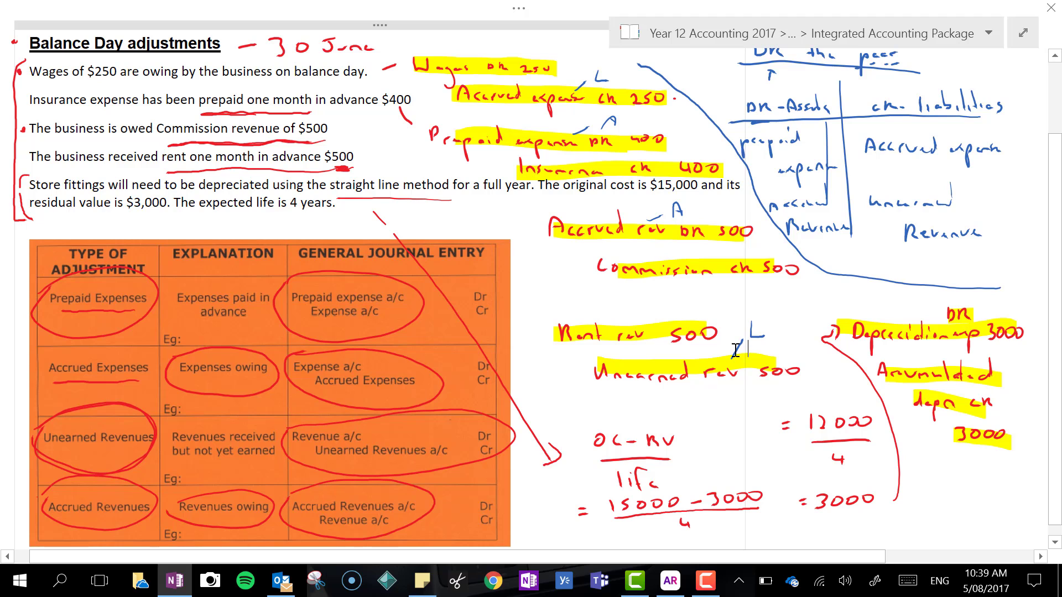
click(669, 580)
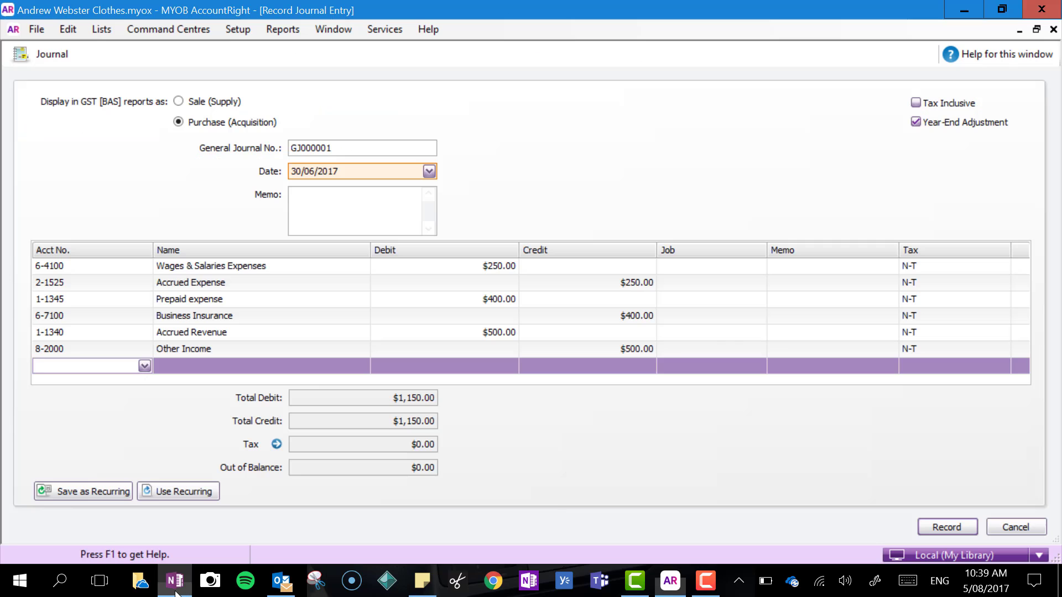
click(144, 366)
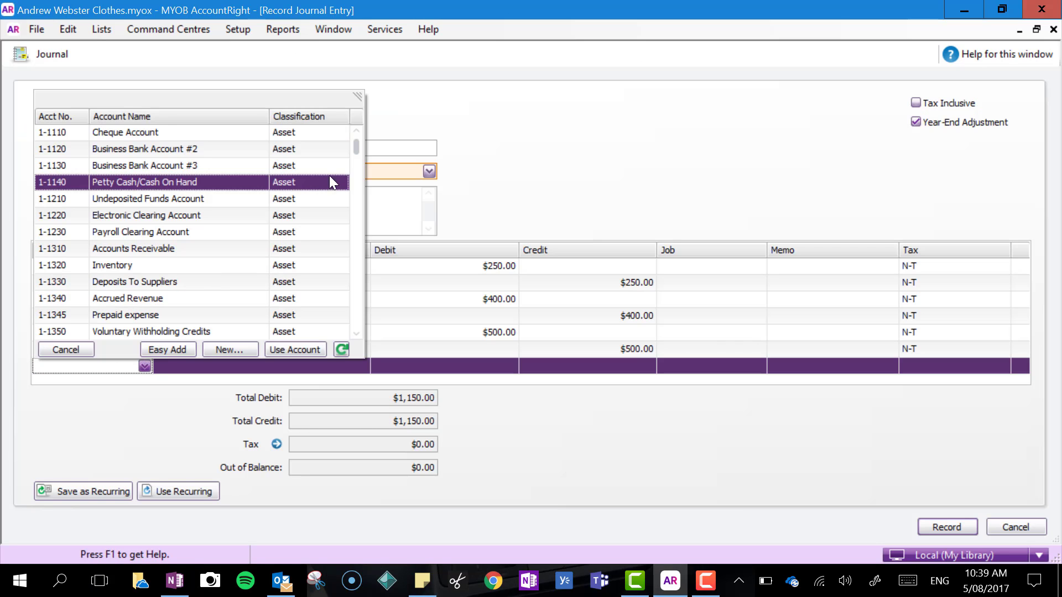
drag(354, 150, 360, 330)
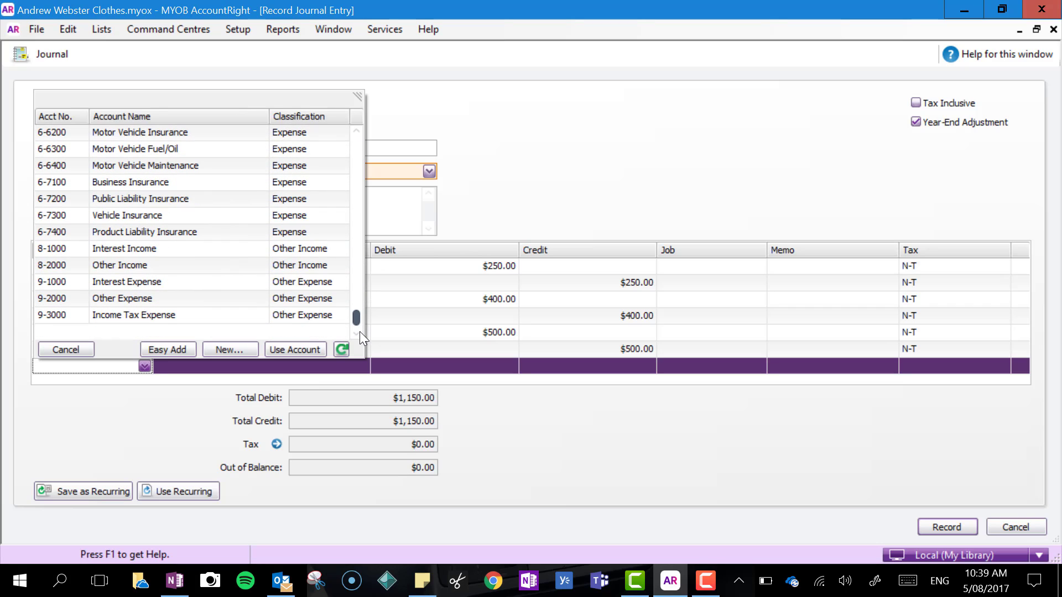
click(251, 281)
click(230, 248)
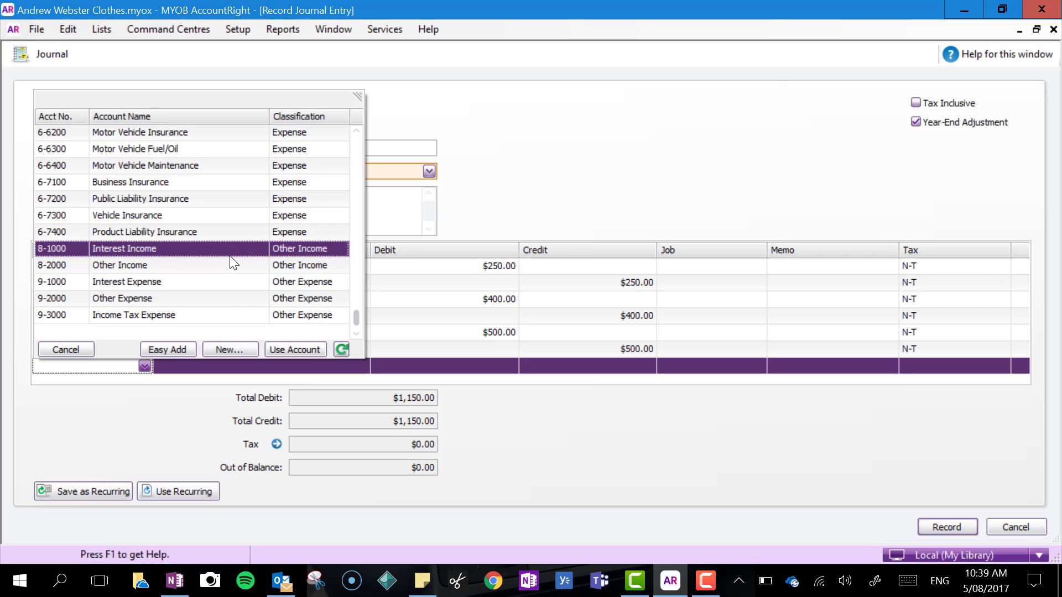
click(227, 265)
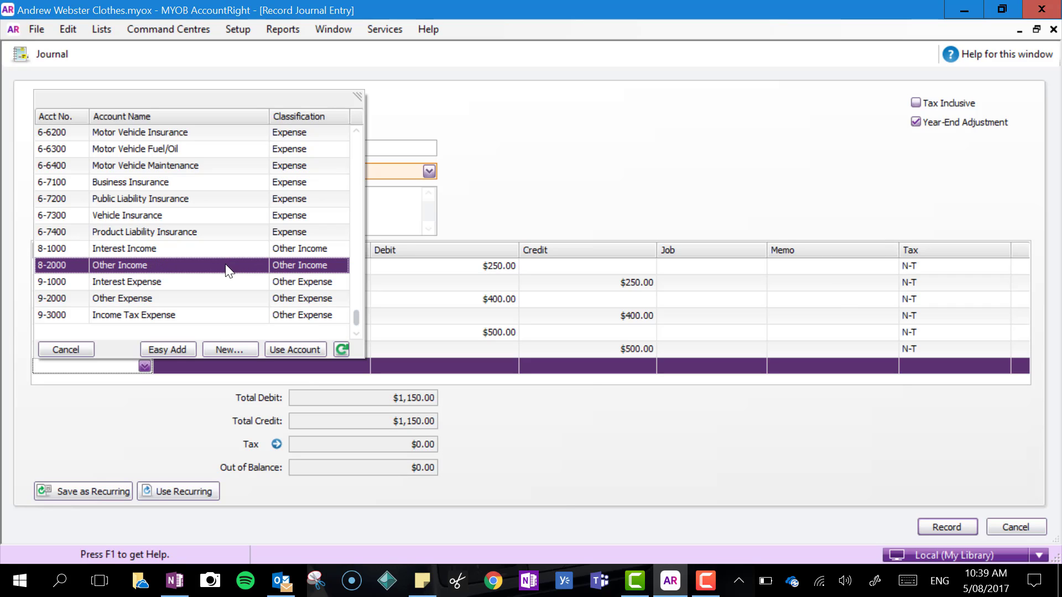
click(347, 281)
drag(353, 315, 354, 244)
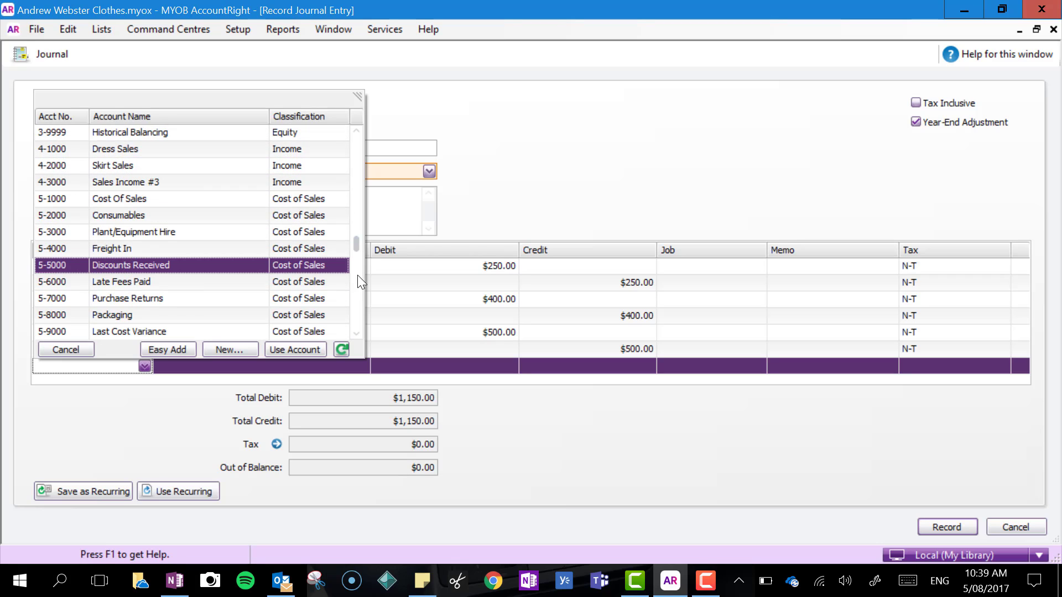
drag(357, 252, 358, 327)
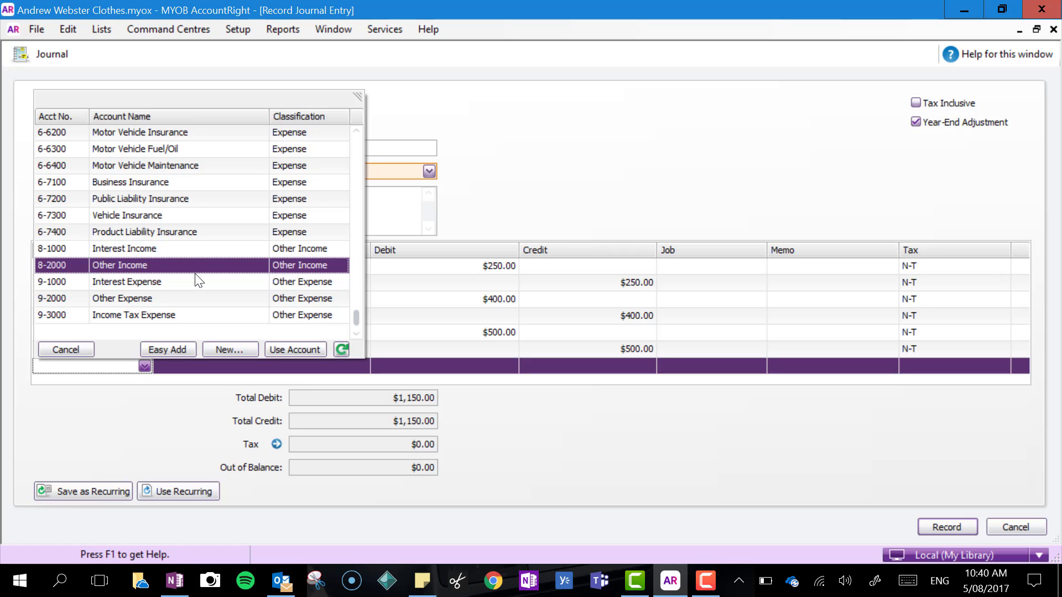
- Start a new detail account of type Other Income with number 8-3000 and the name Rent Revenue
click(218, 349)
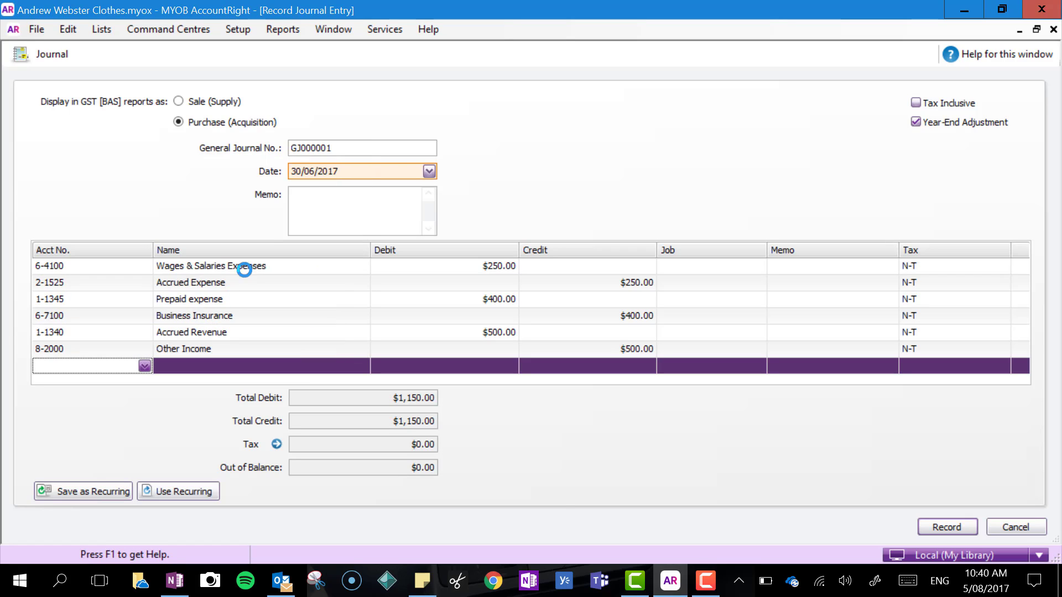
click(312, 236)
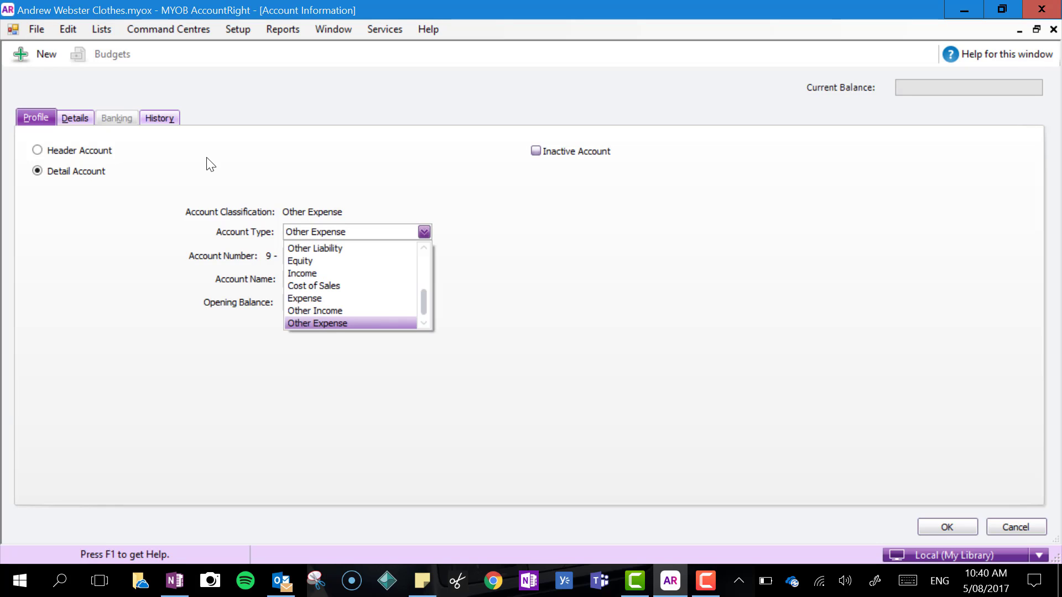
click(313, 310)
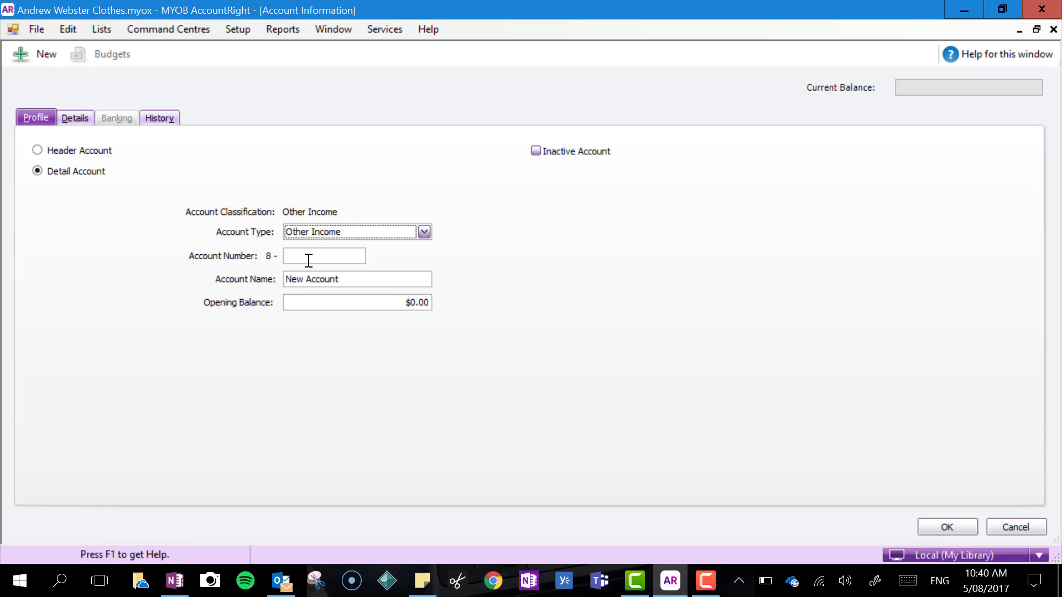
text(3000)
key(Tab)
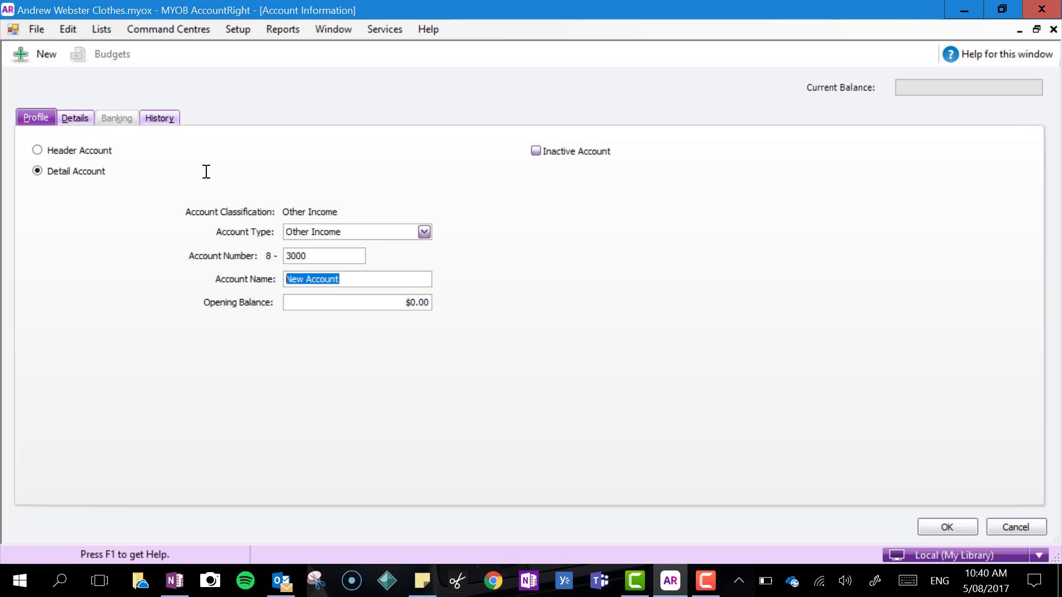
text(Rent Rev)
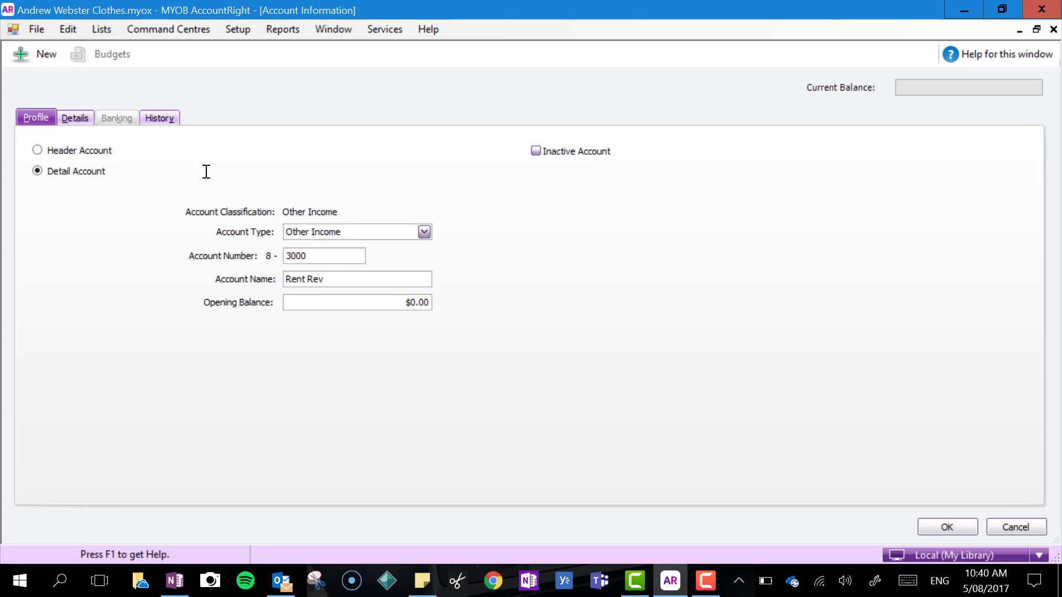
text(enue)
- Assign tax code N-T (Not Reportable) to the new Rent Revenue account and save it
click(935, 527)
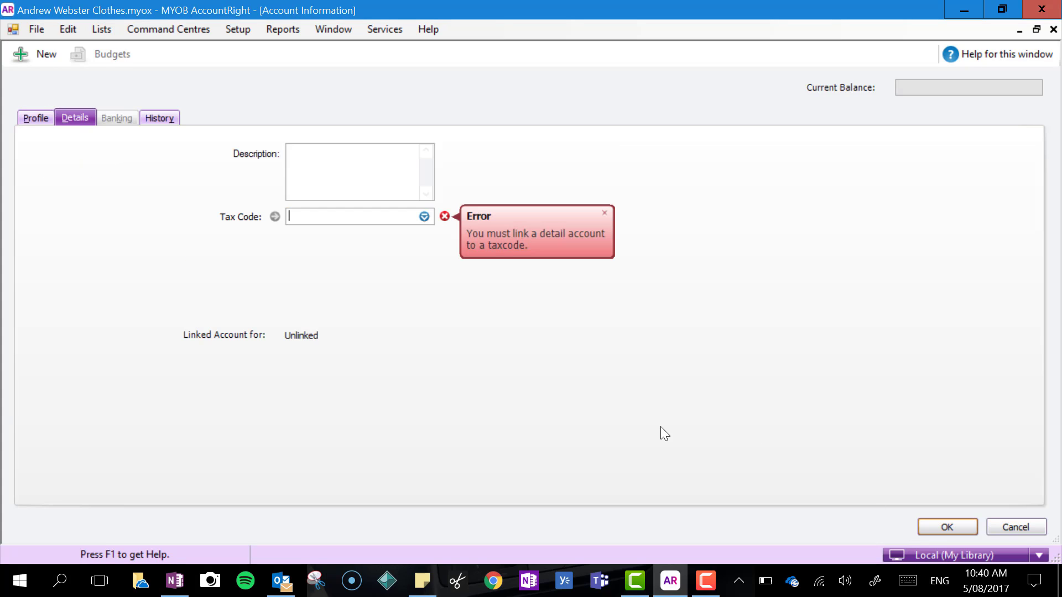
text(N)
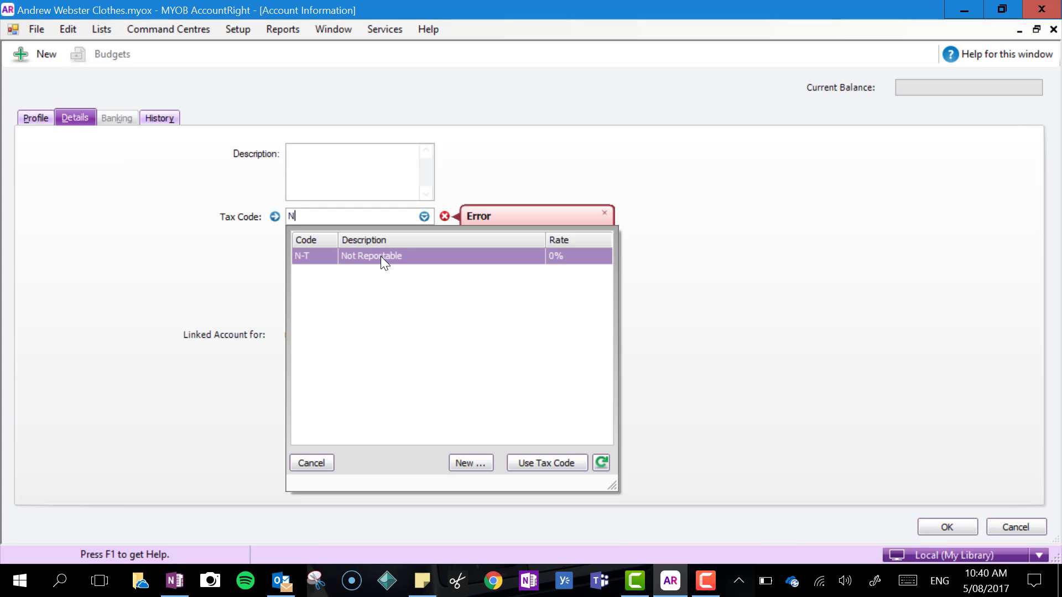
double_click(380, 257)
click(946, 527)
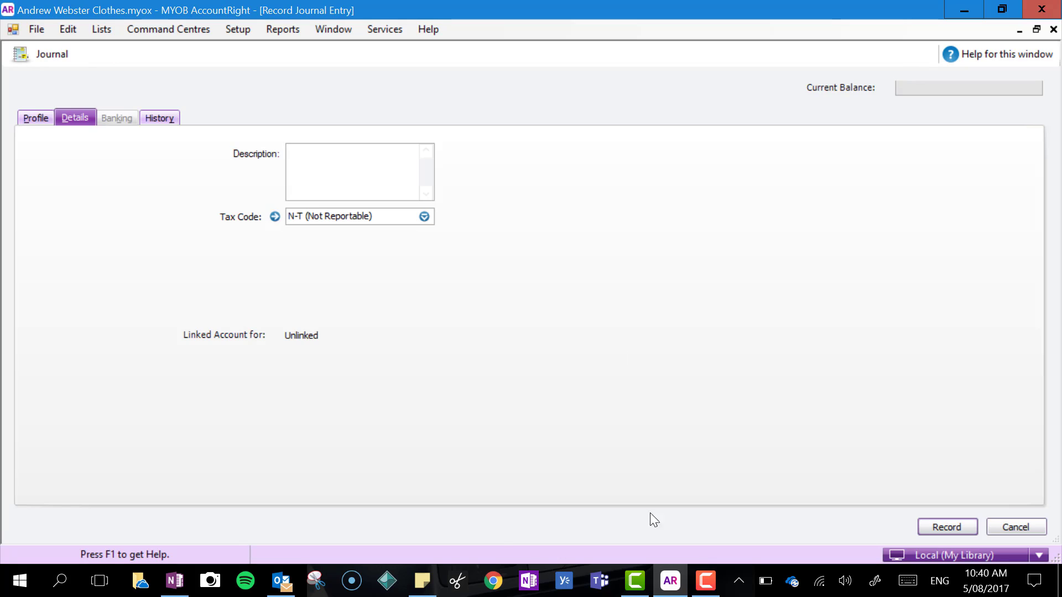
- Recheck the OneNote adjustment notes and select account 8-3000 Rent Revenue on the seventh journal line
click(186, 587)
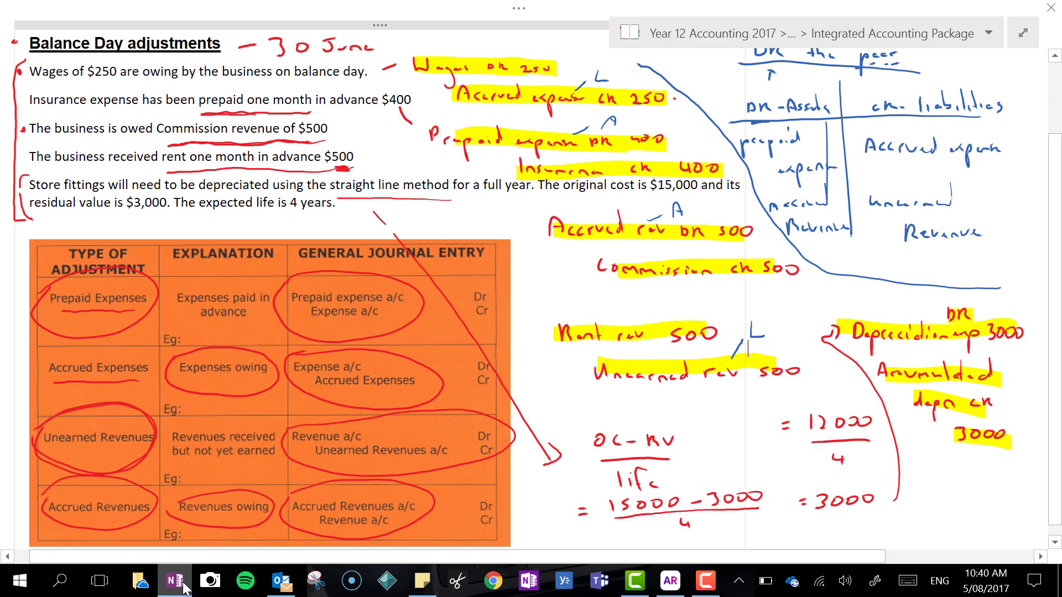
click(185, 588)
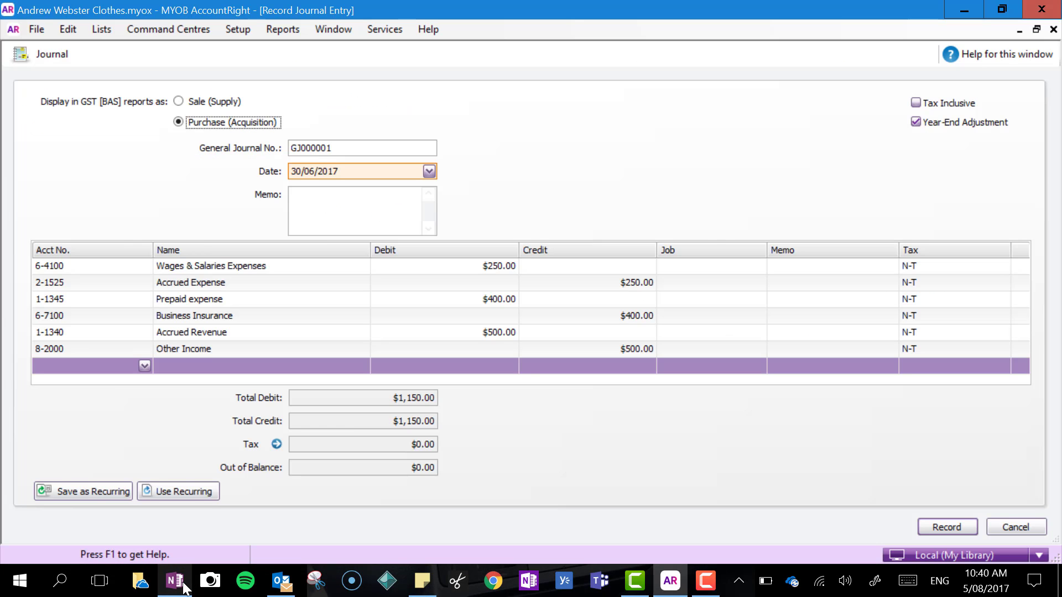
click(187, 383)
click(144, 364)
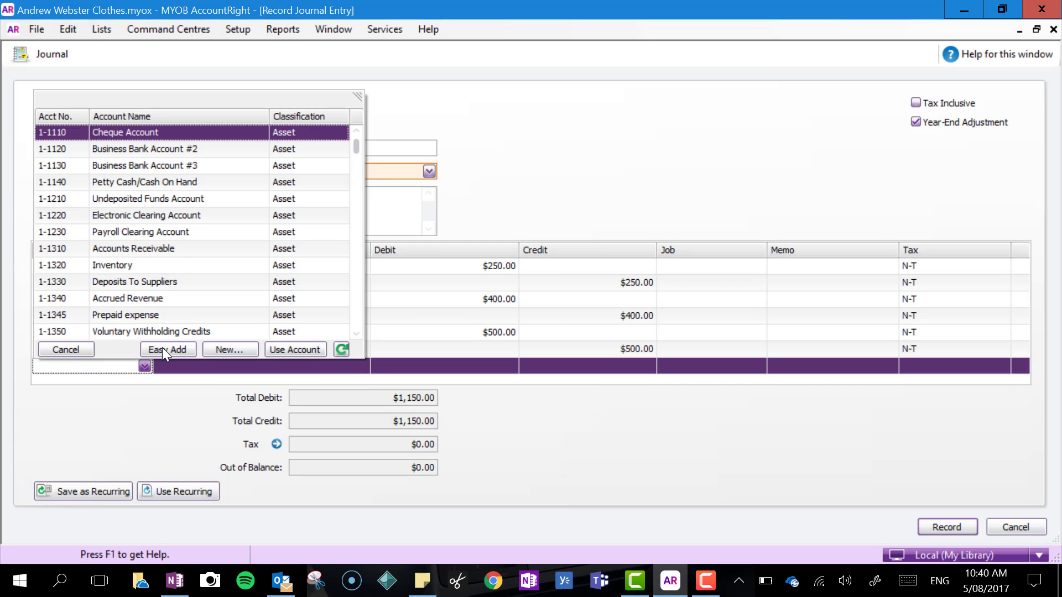
drag(358, 148, 356, 325)
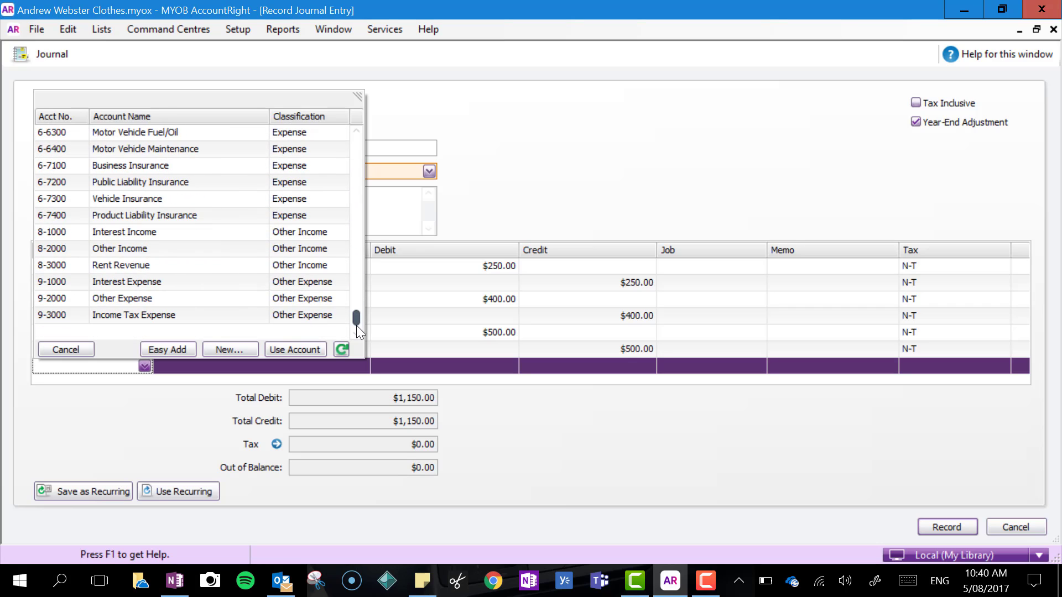
double_click(260, 264)
key(Tab)
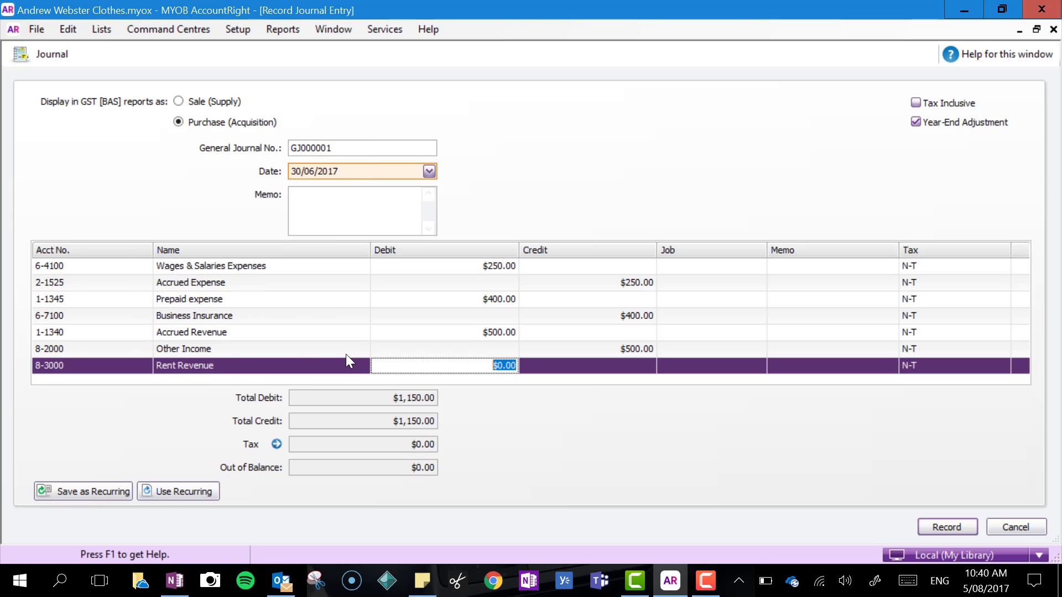
- Confirm the rent amount in the OneNote notes, debit Rent Revenue $500 and move on to an eighth line
click(176, 588)
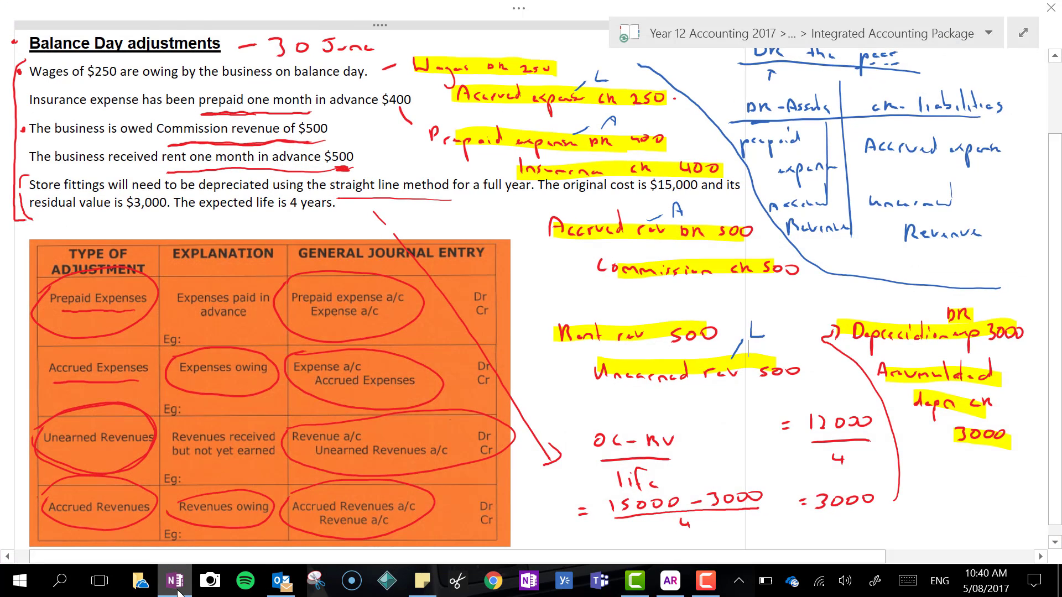
key(alt+Tab)
text(500)
key(Tab)
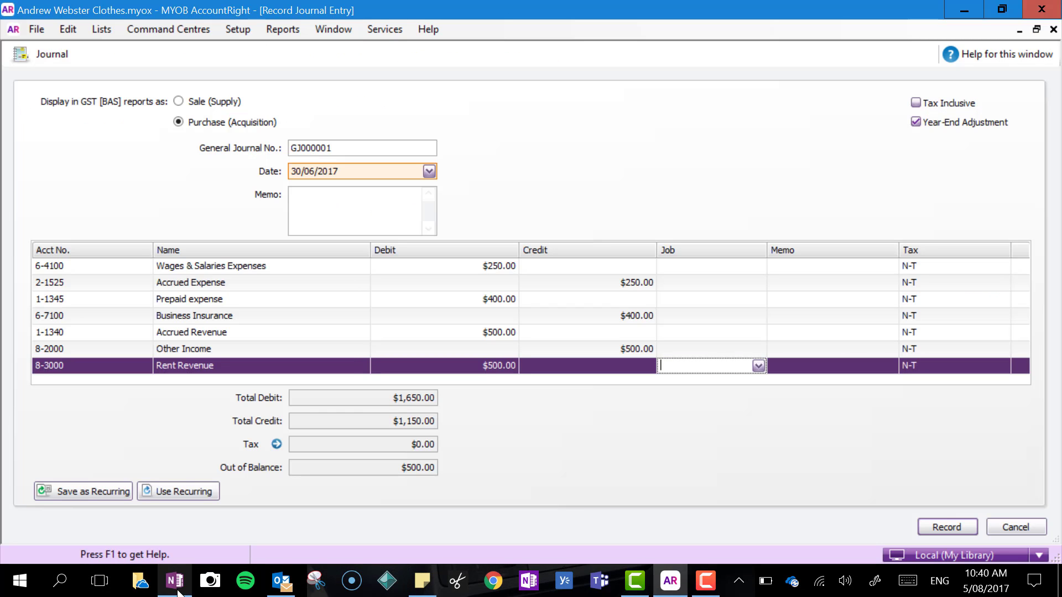
key(Tab)
key(Tab)
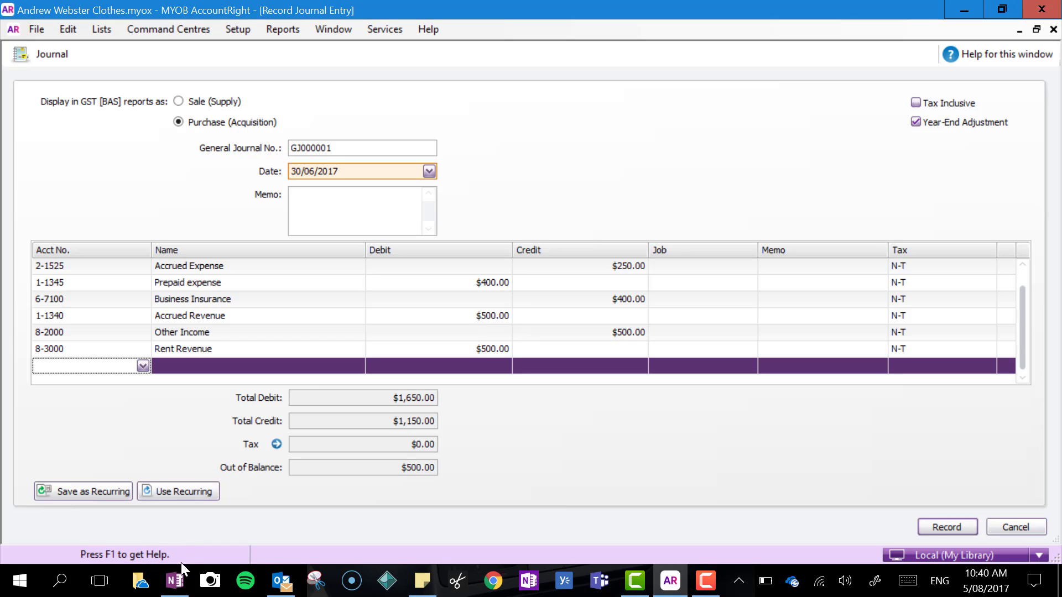
- Recheck the OneNote adjustment notes and start a new Long Term Liability detail account numbered 2-1526 and named Unearned Revenue
click(175, 581)
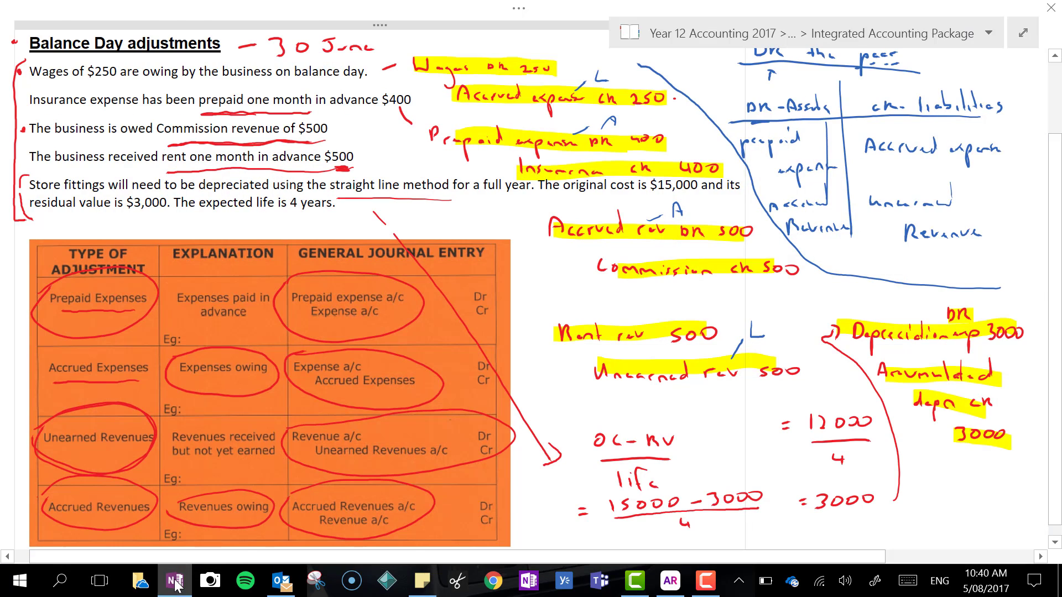
click(175, 580)
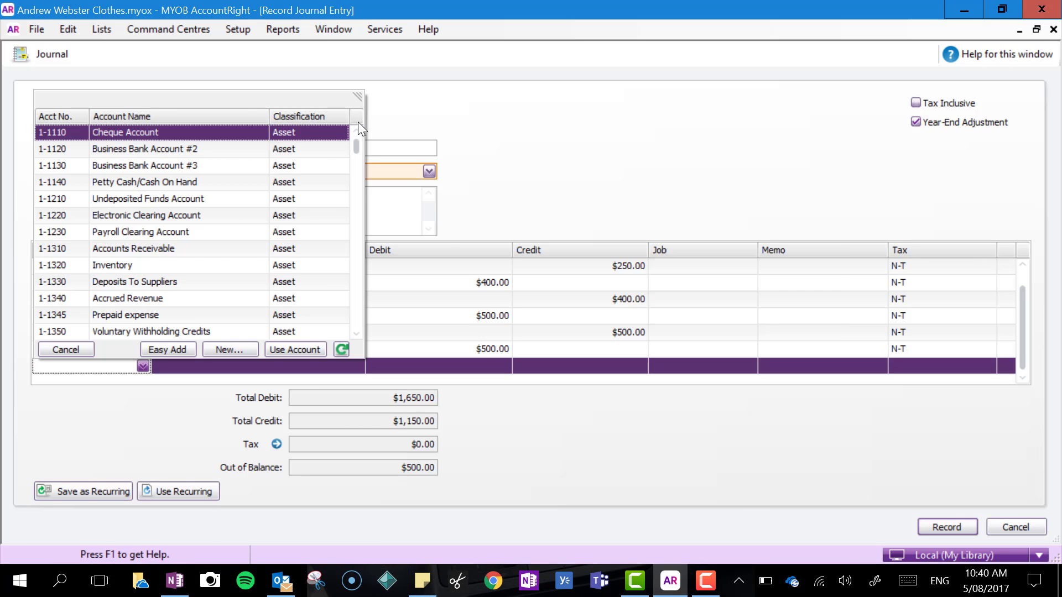
drag(356, 148, 355, 225)
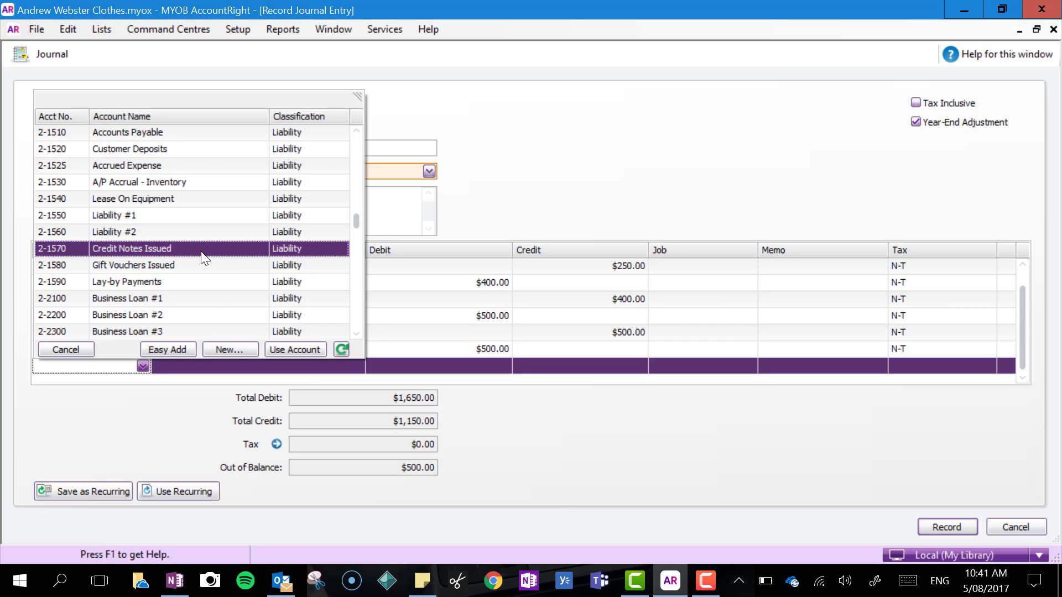
click(230, 350)
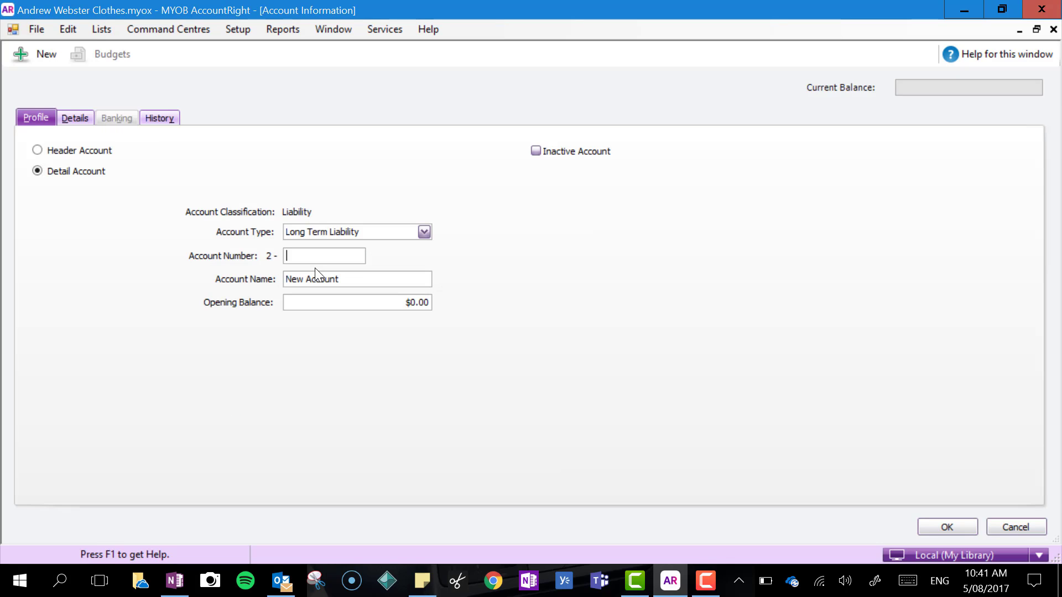
text(1526)
key(Tab)
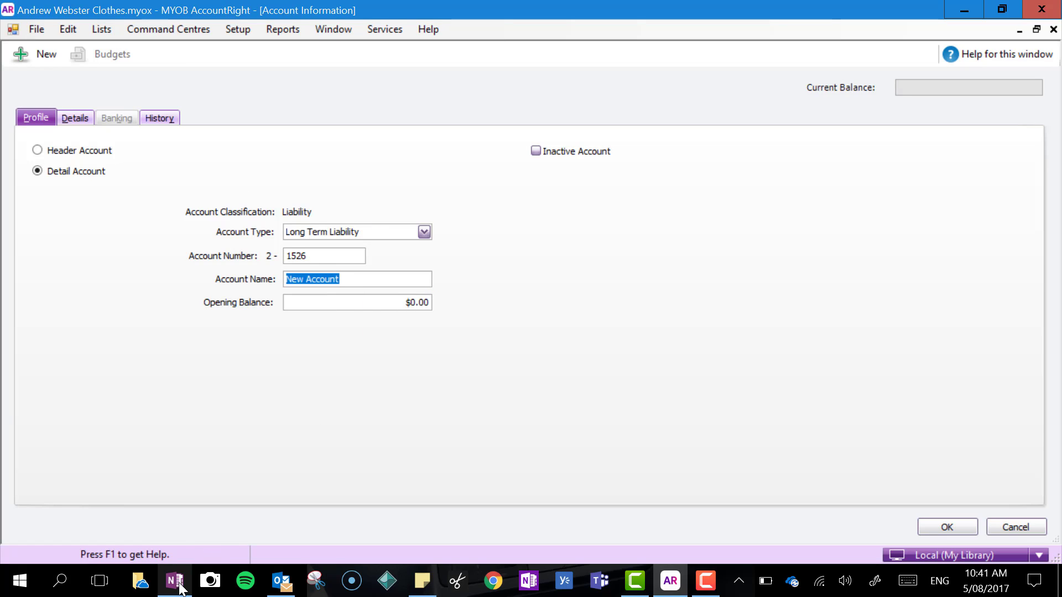
key(BackSpace)
text(Unearned )
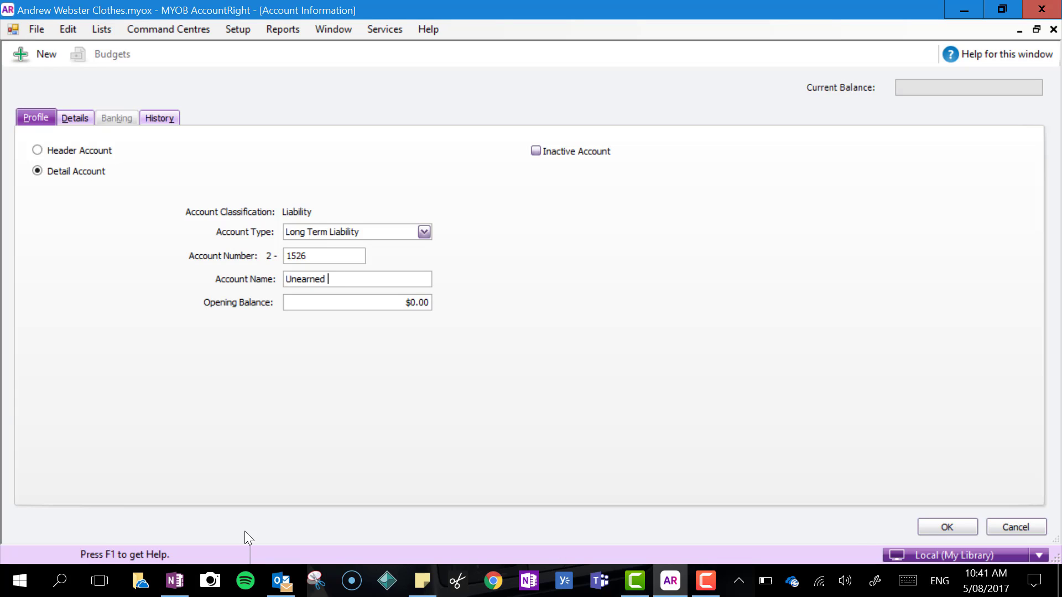
text(Revenue)
- Assign tax code N-T (Not Reportable) to the new Unearned Revenue account and save it
click(935, 526)
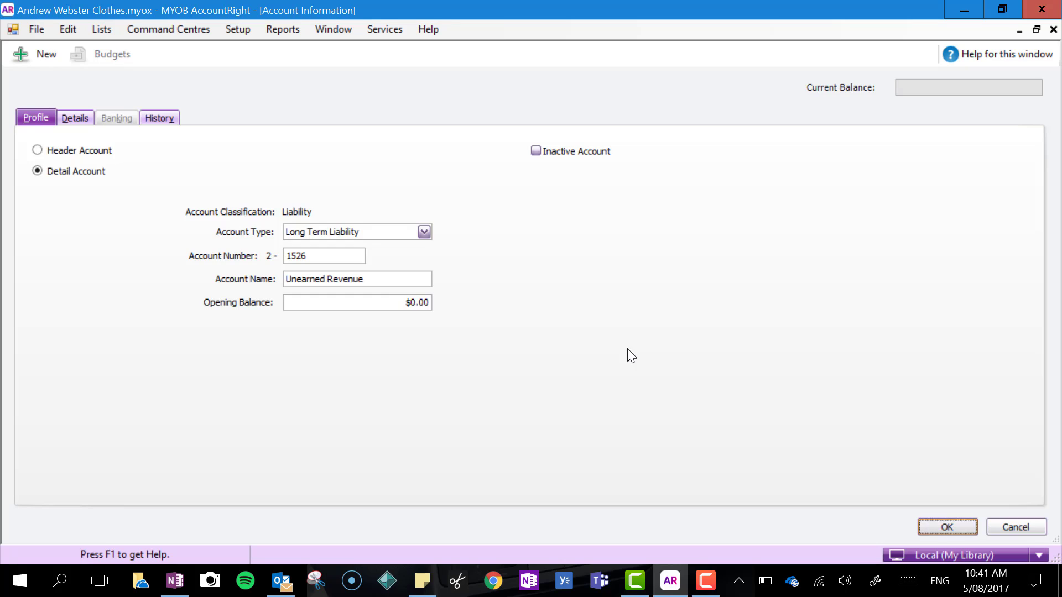
text(N)
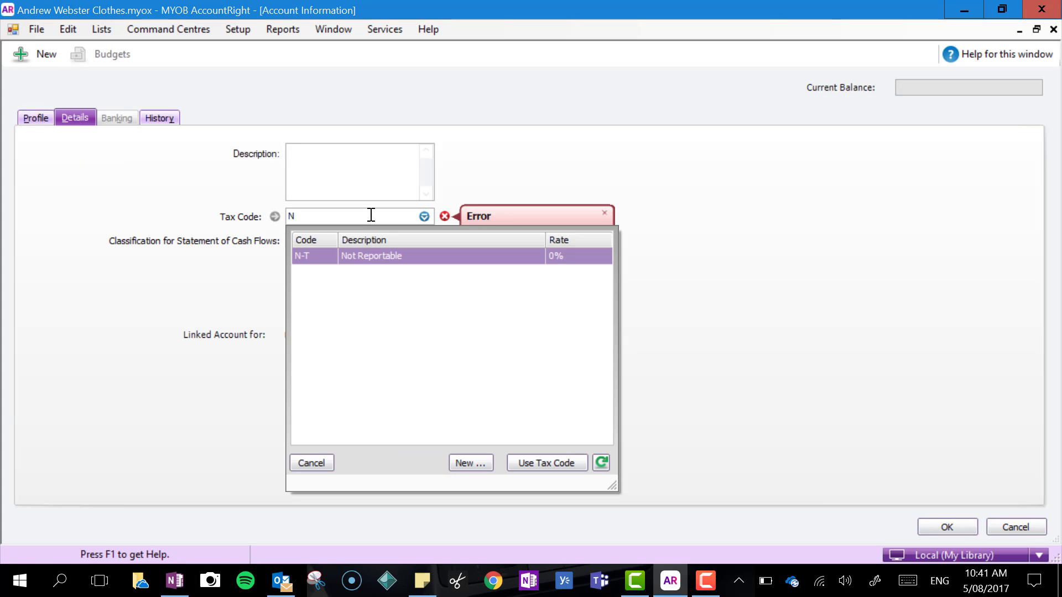
double_click(434, 258)
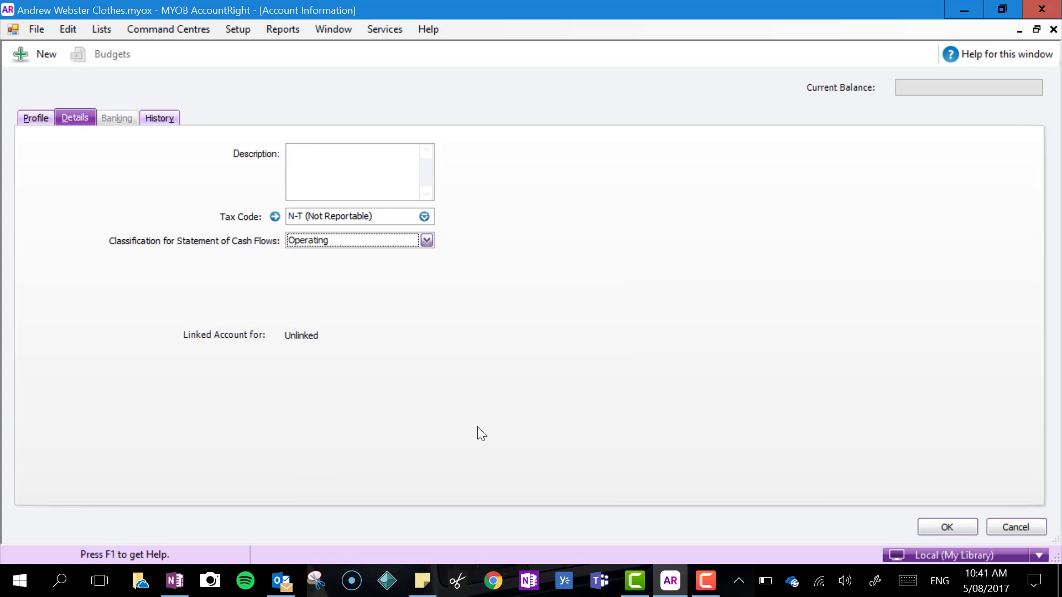
click(947, 530)
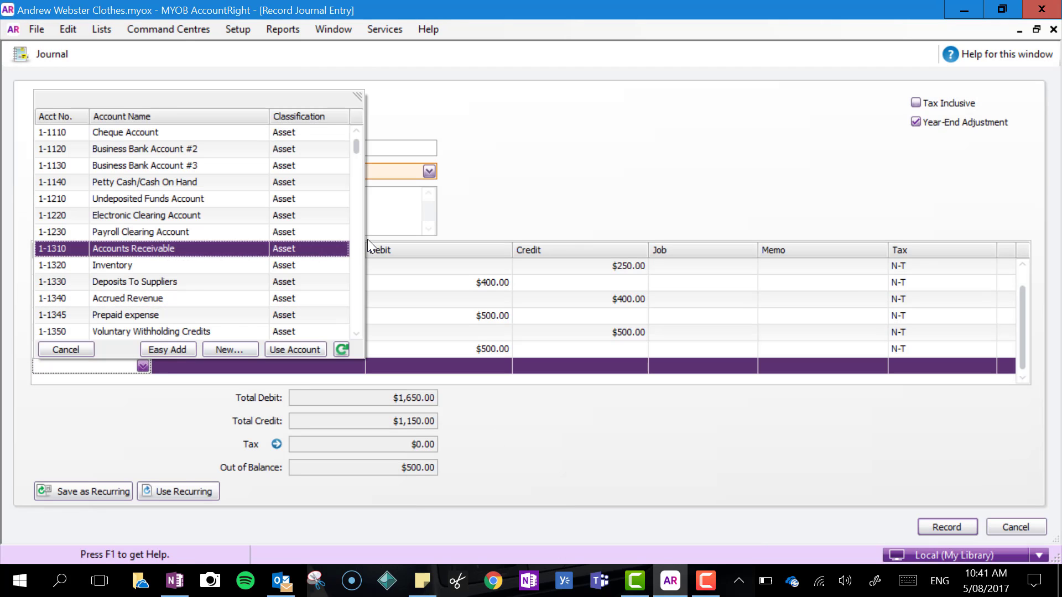
- Select account 2-1526 Unearned Revenue on the eighth journal line, credit it $500 and check the entry against the OneNote notes
scroll(241, 174, down, 10)
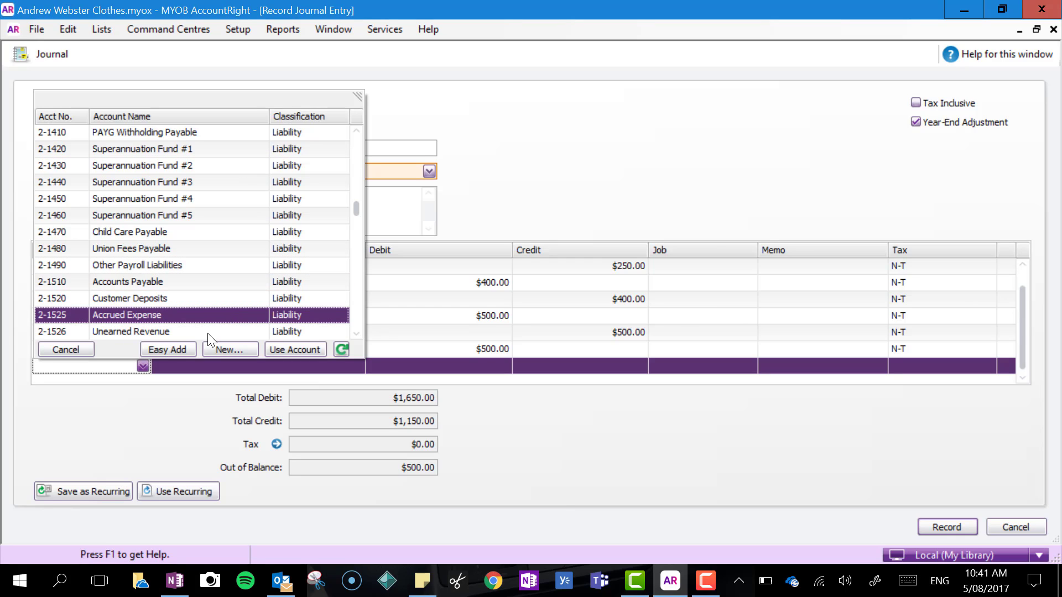
click(164, 334)
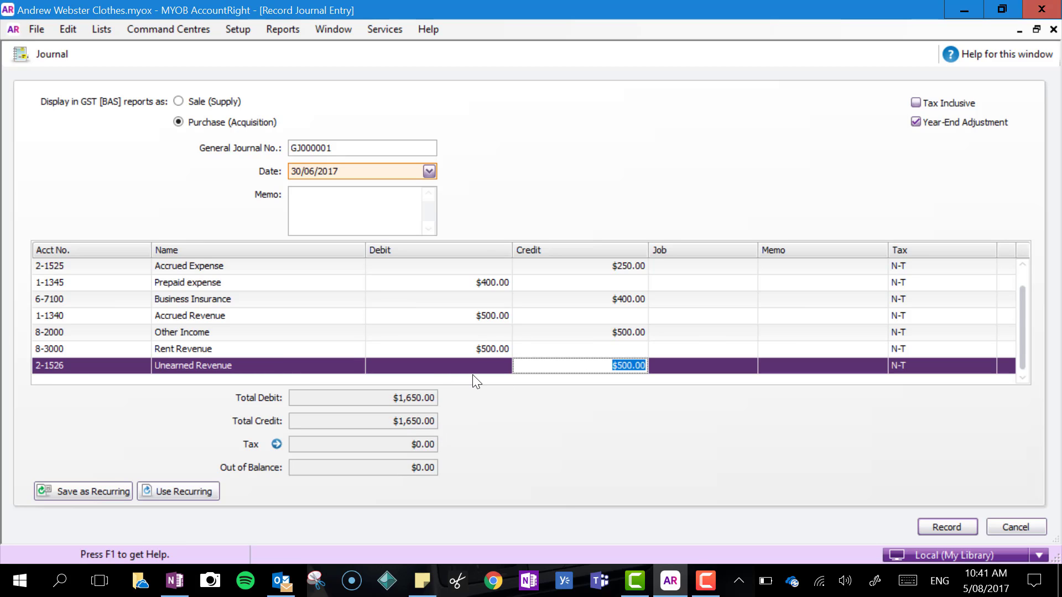
click(175, 583)
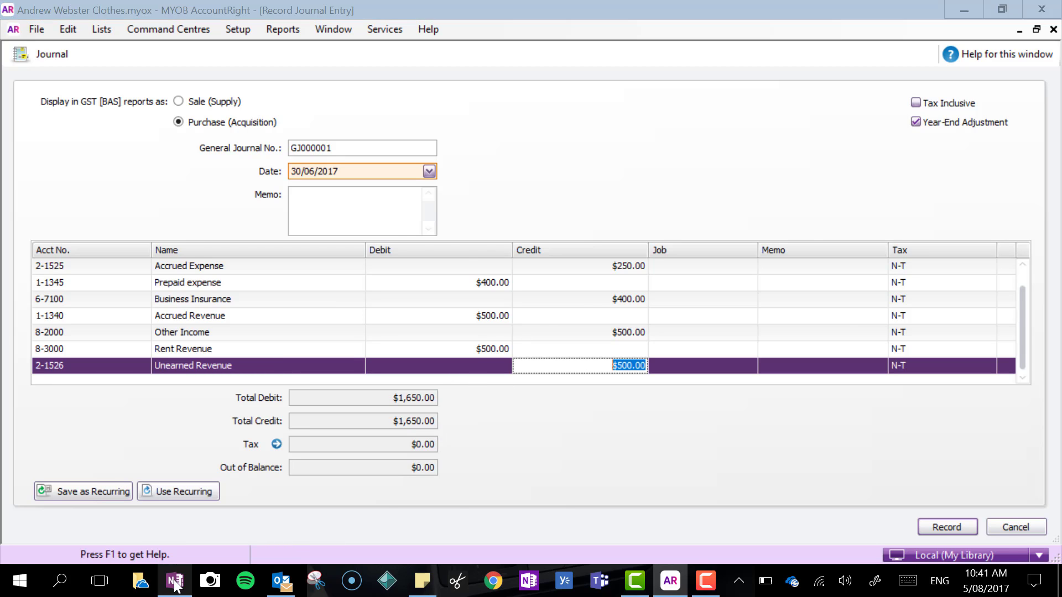
click(175, 584)
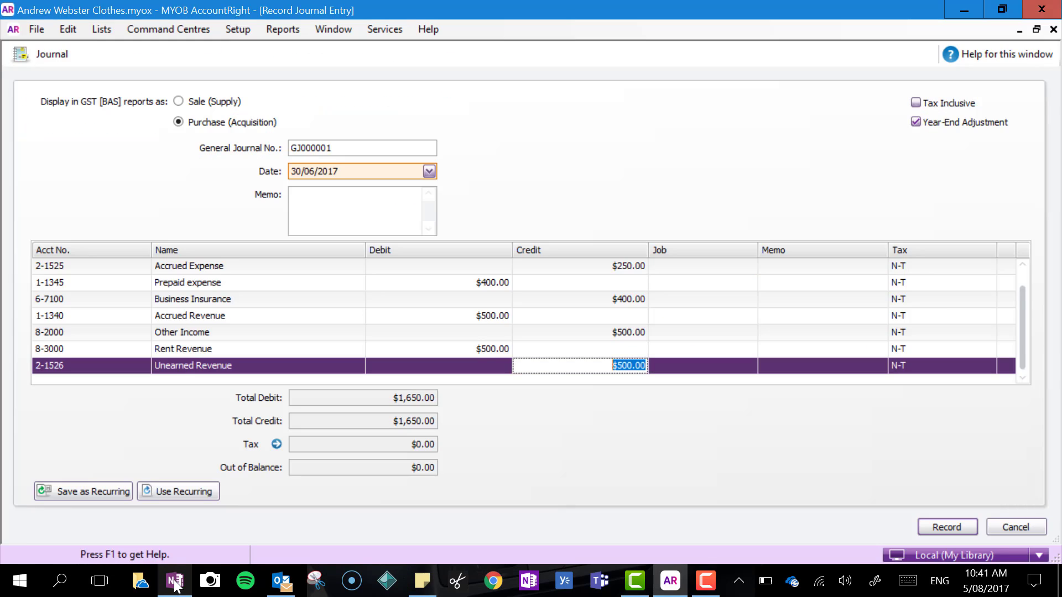
key(Tab)
key(Tab)
key(Tab)
key(Tab)
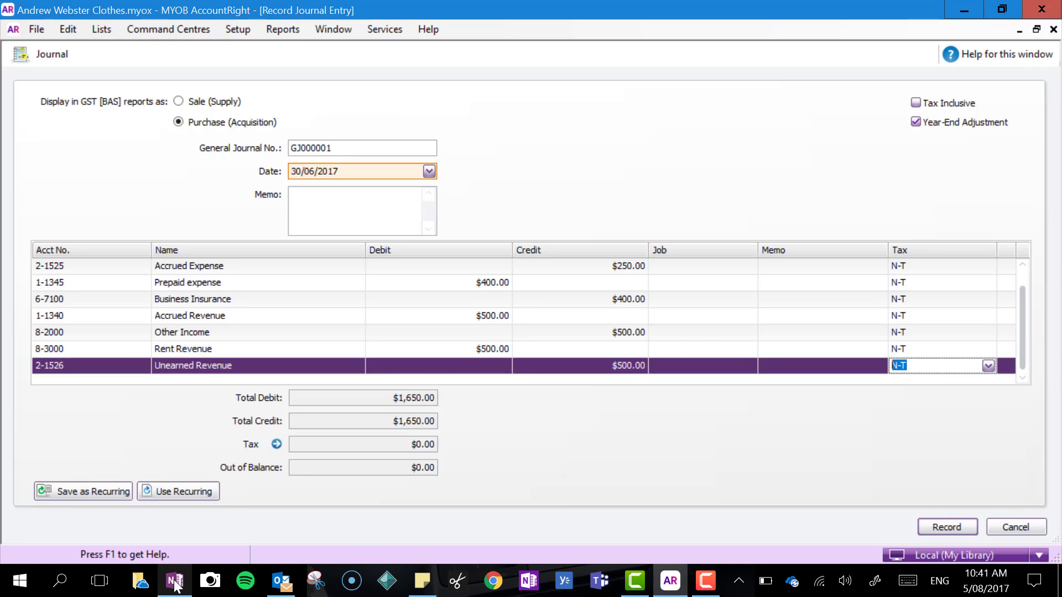
- Consult the depreciation entry in the OneNote notes and select account 6-5400 Store Fittings Depreciation on the ninth journal line
click(175, 583)
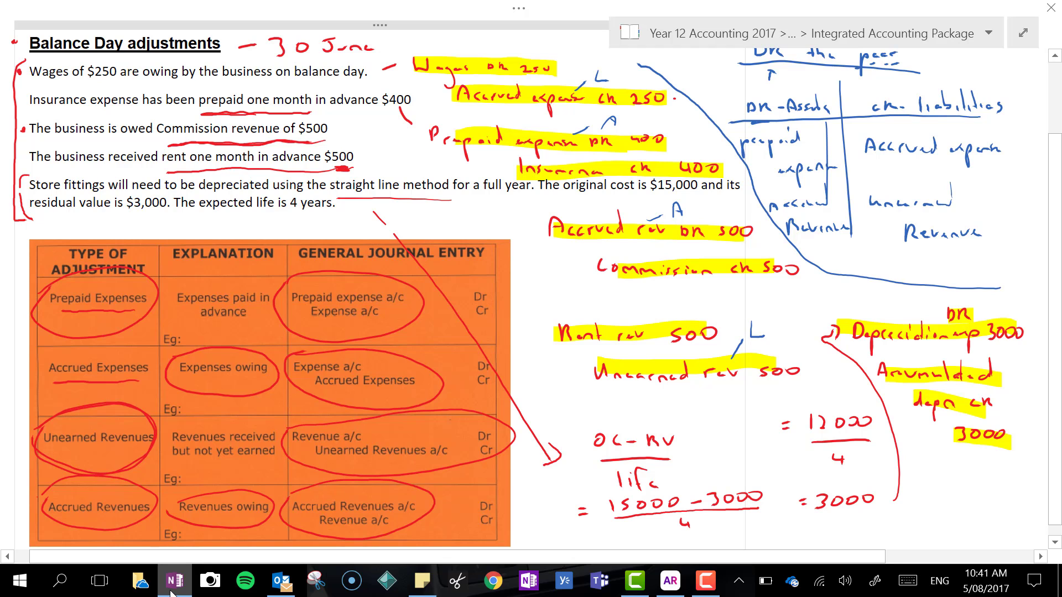
click(170, 590)
click(142, 366)
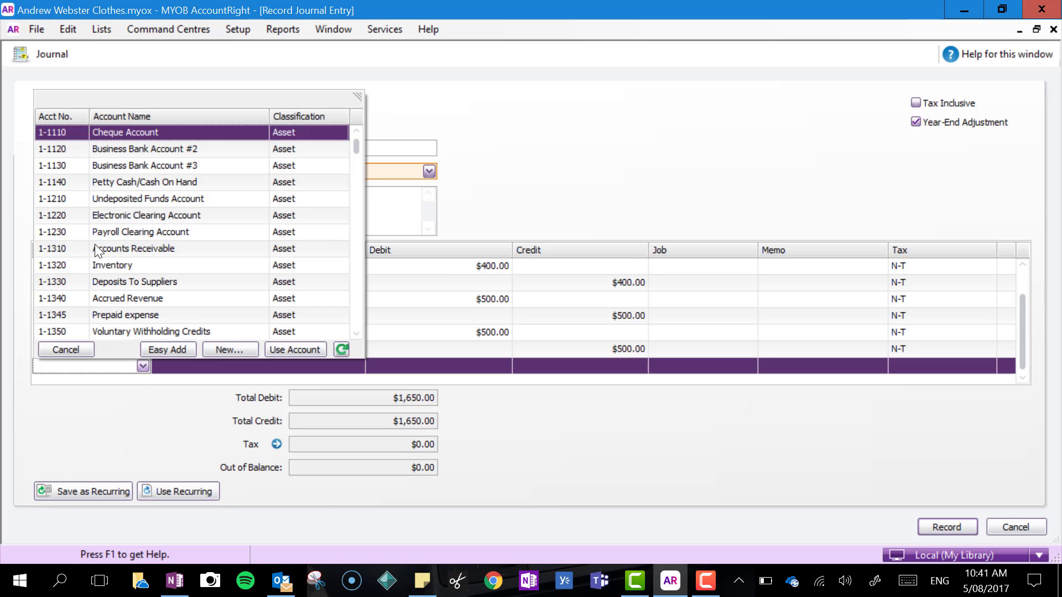
scroll(238, 170, down, 20)
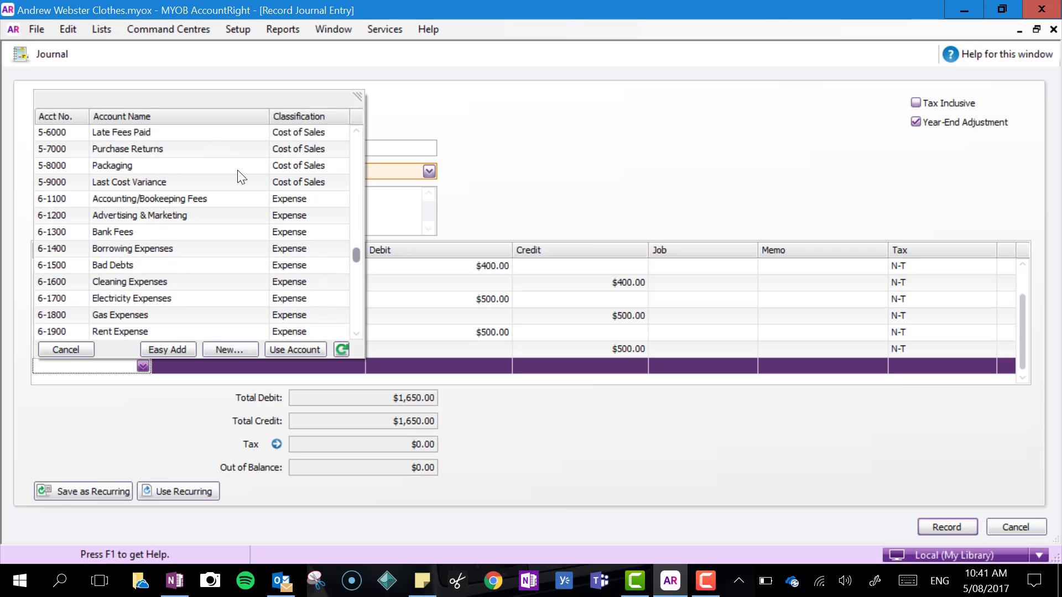
drag(356, 255, 354, 300)
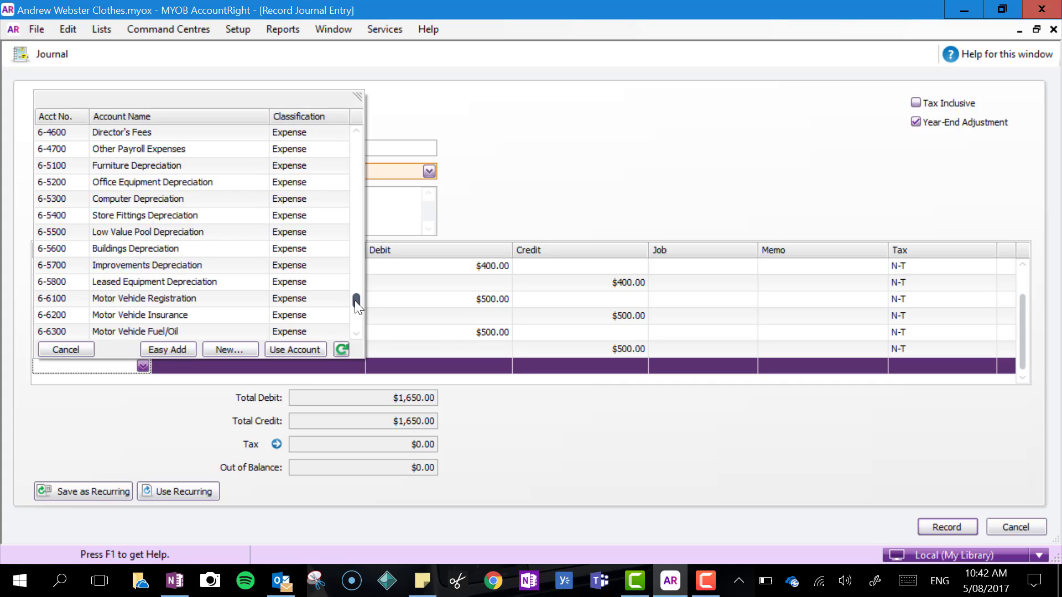
click(176, 580)
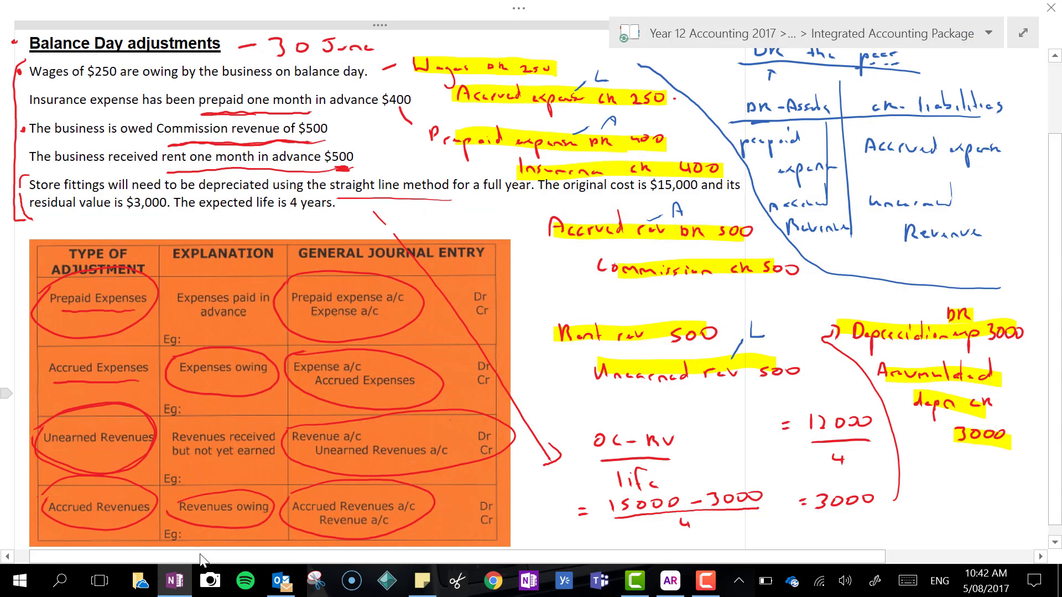
click(189, 576)
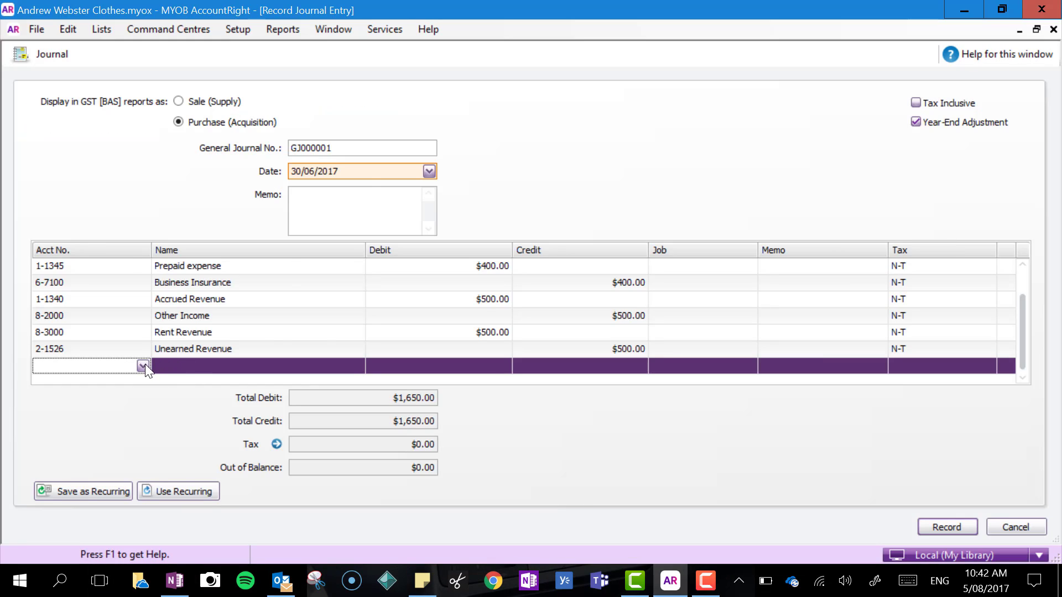
click(143, 366)
drag(357, 147, 354, 316)
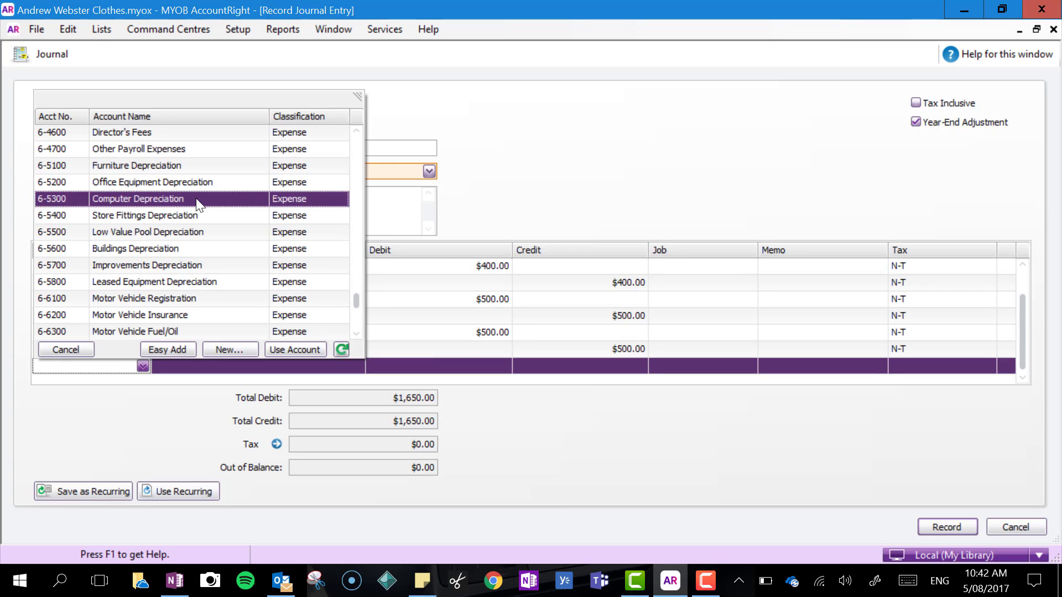
double_click(190, 216)
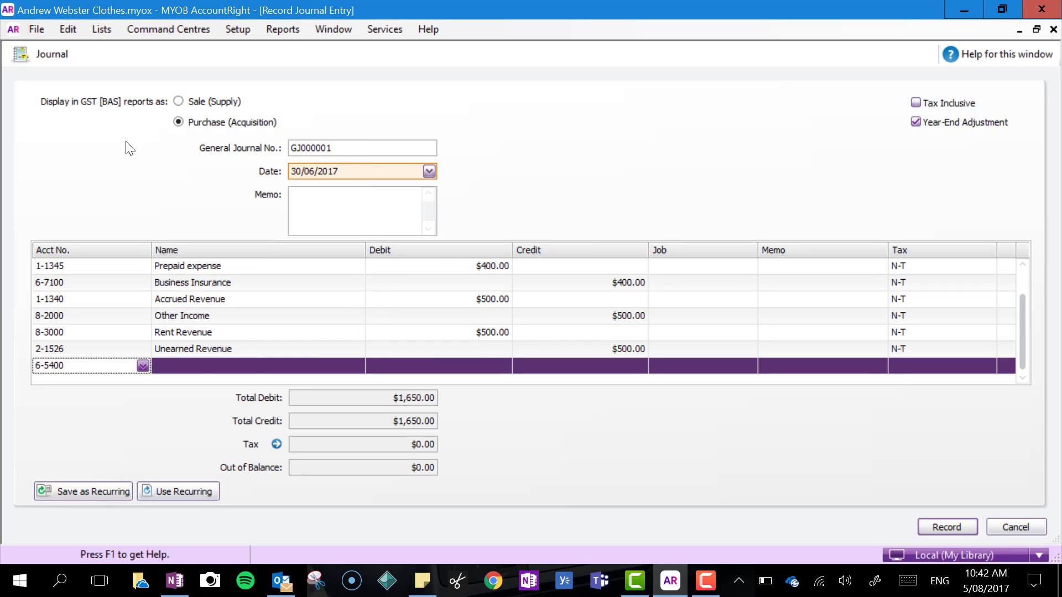
- Debit Store Fittings Depreciation $3,000 and move on to a tenth journal line
key(Tab)
text(3000)
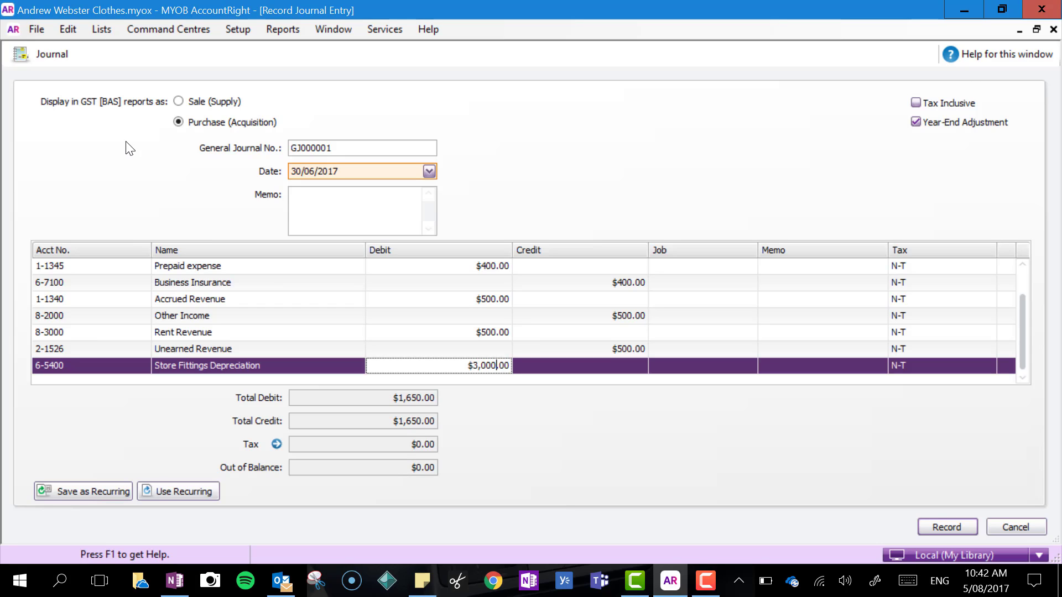
key(Tab)
key(Tab)
key(Tab)
key(Tab)
key(Tab)
key(Tab)
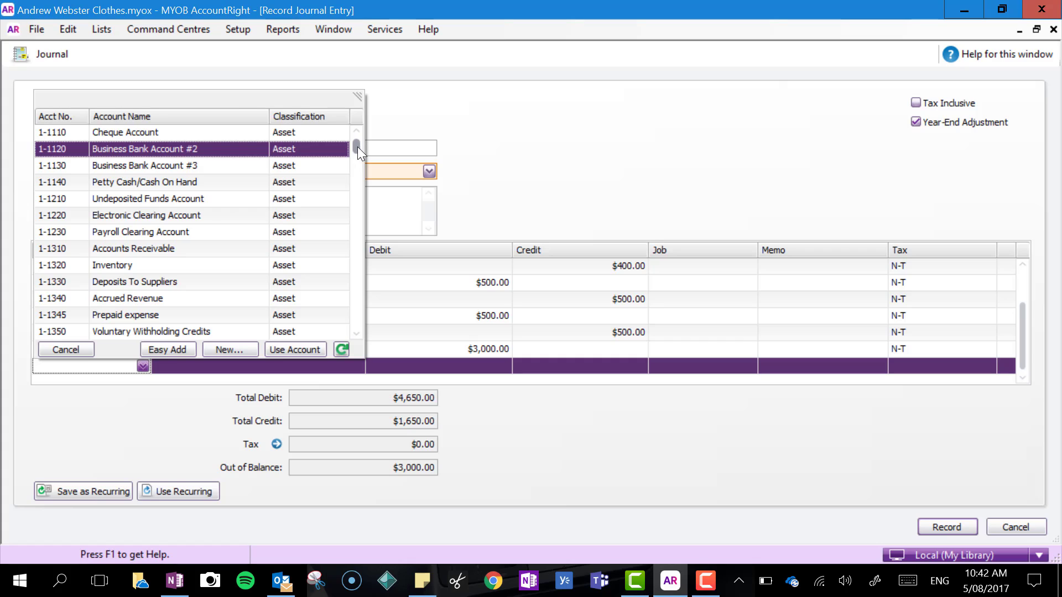
- Credit account 1-2420 Accum. Depr. Store Fittings $3,000 on the tenth line and record the journal entry
drag(358, 147, 356, 161)
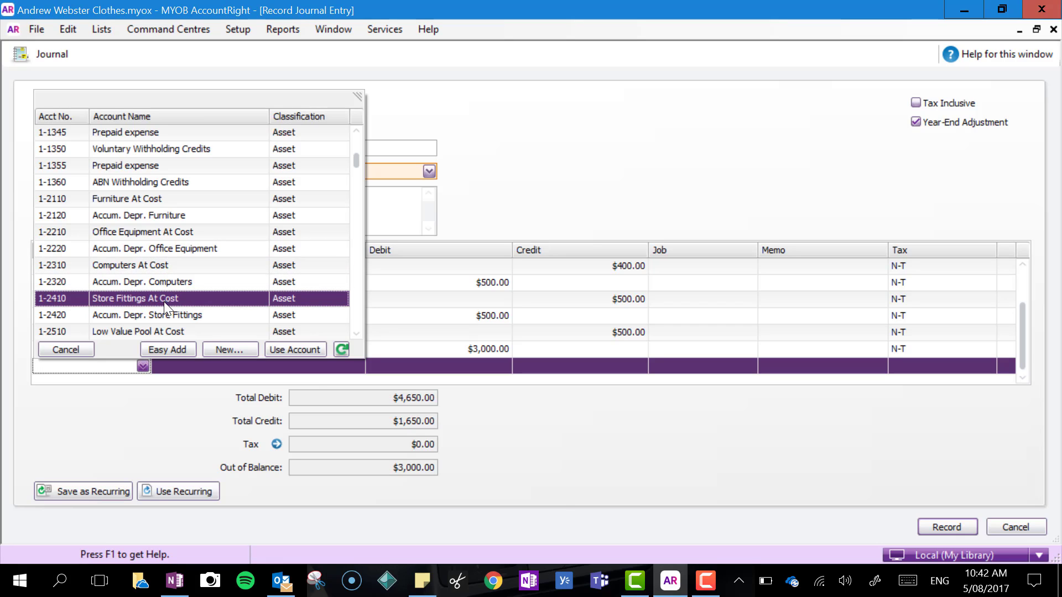
click(153, 315)
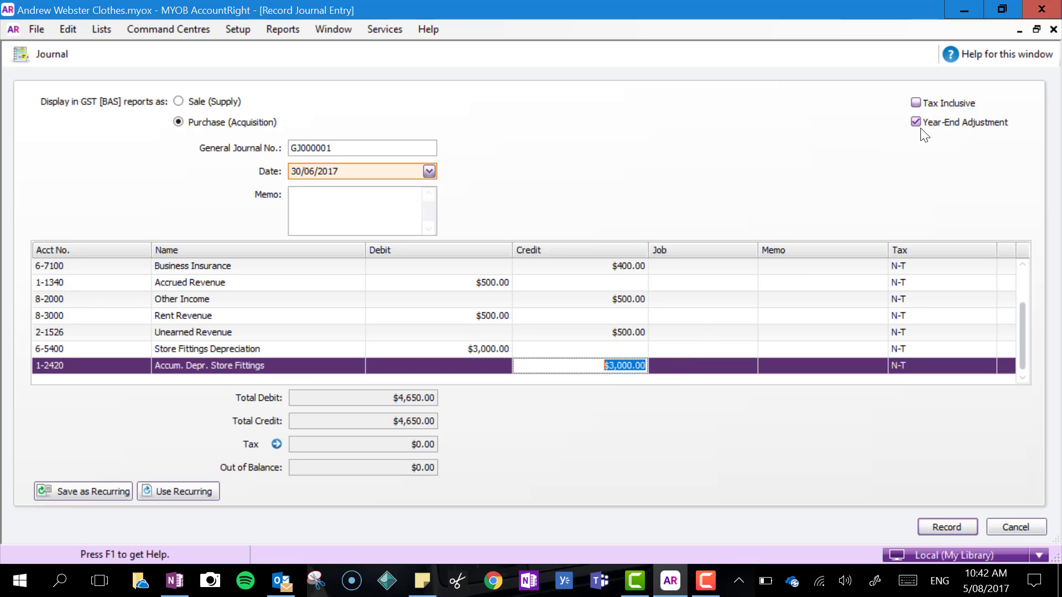
click(961, 527)
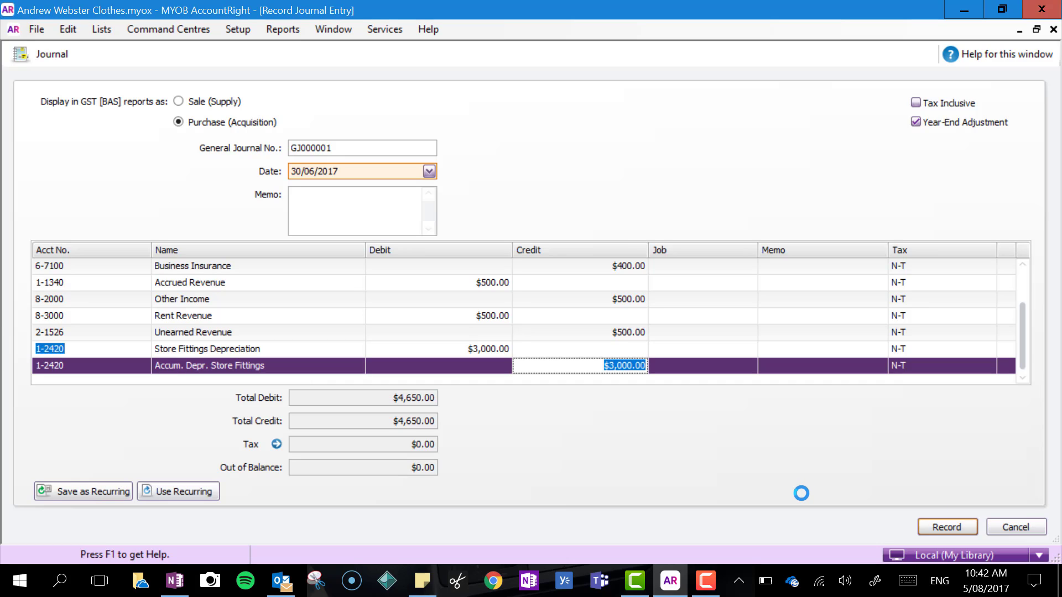